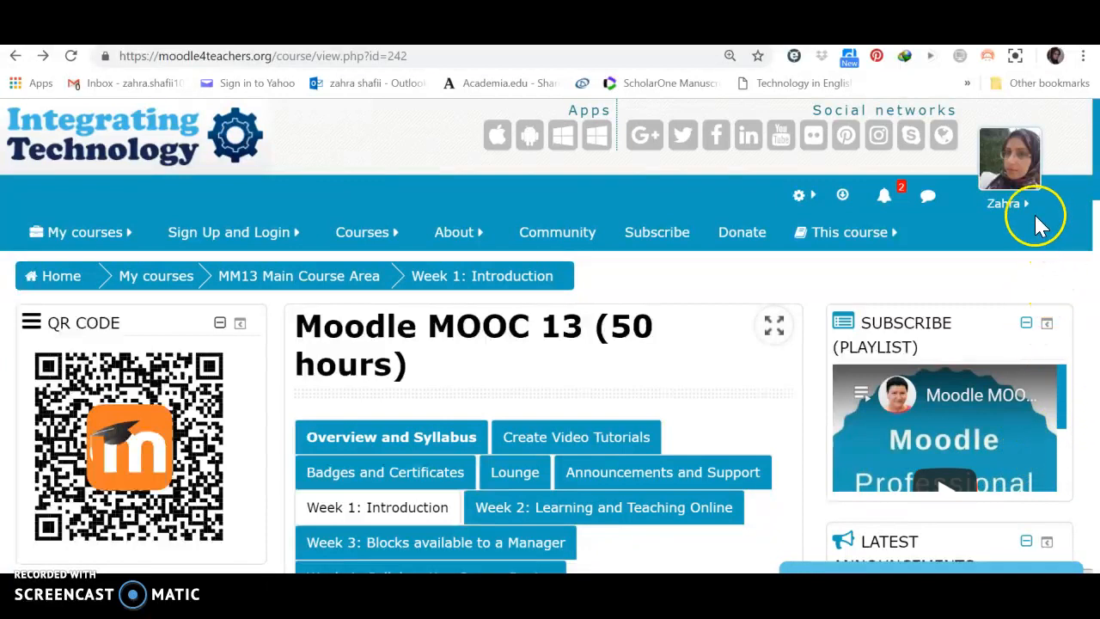
Open the Edit profile form from the account's preferences
left_click(1027, 211)
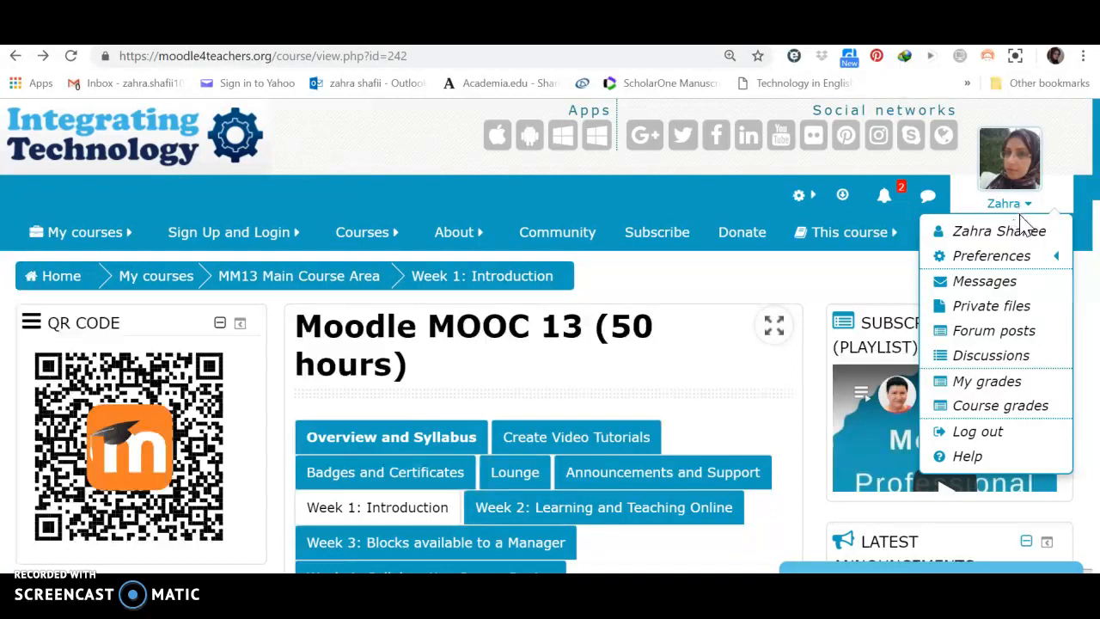
mouse_move(1014, 256)
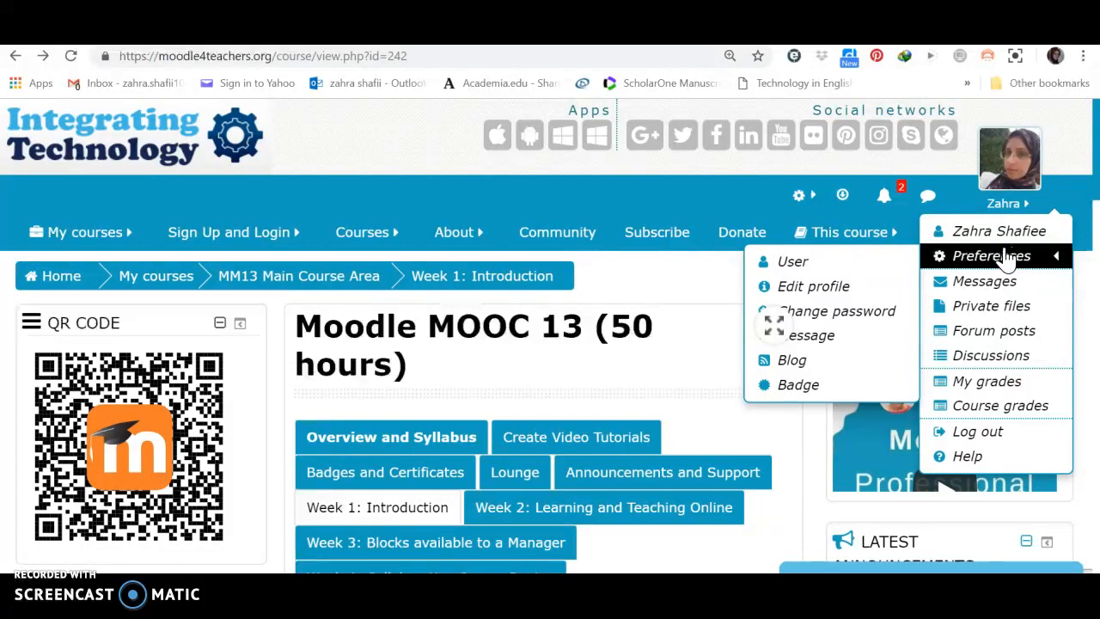
left_click(989, 255)
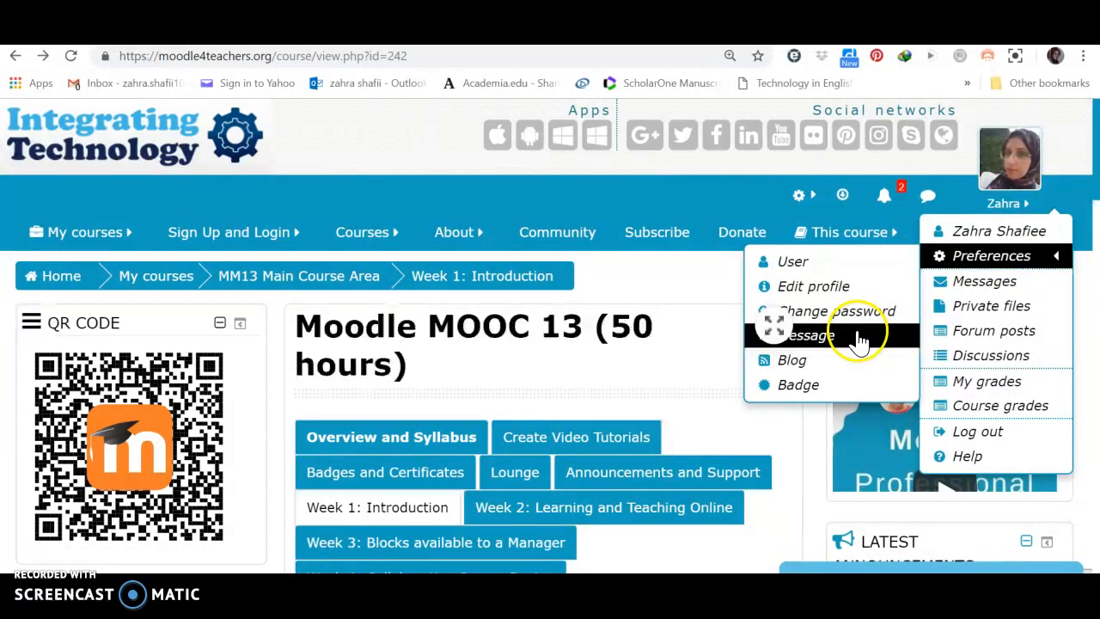
left_click(824, 393)
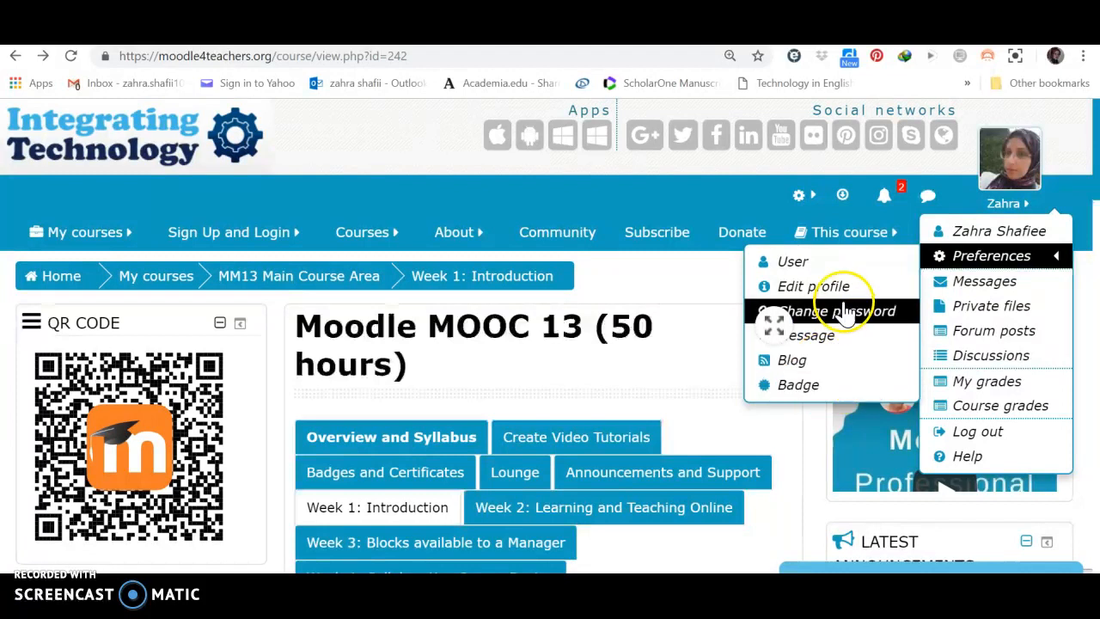
left_click(953, 311)
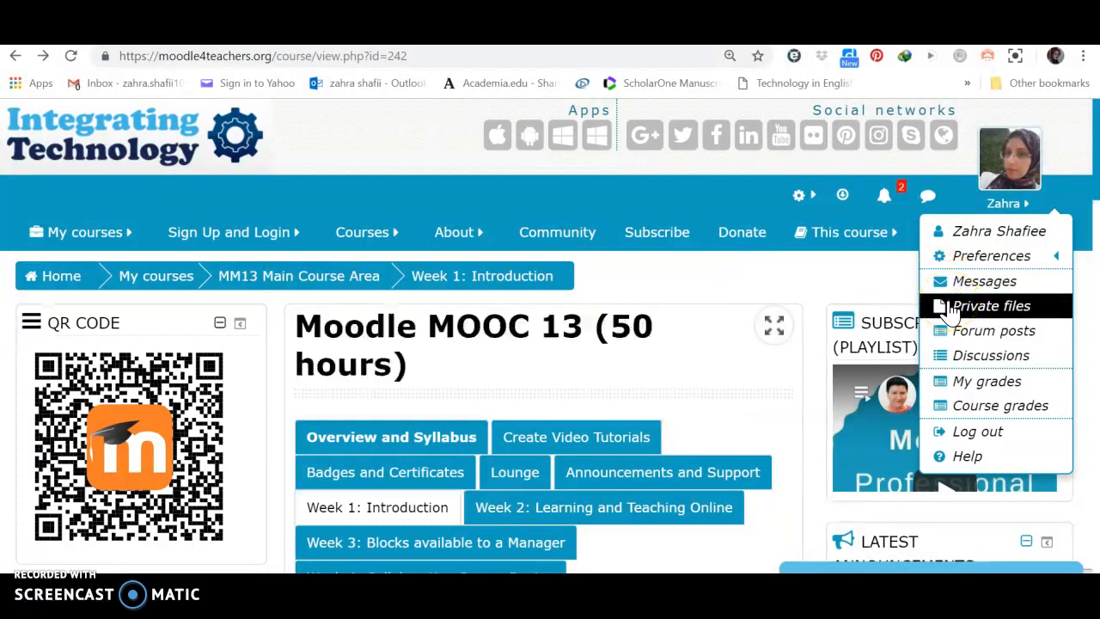
left_click(960, 336)
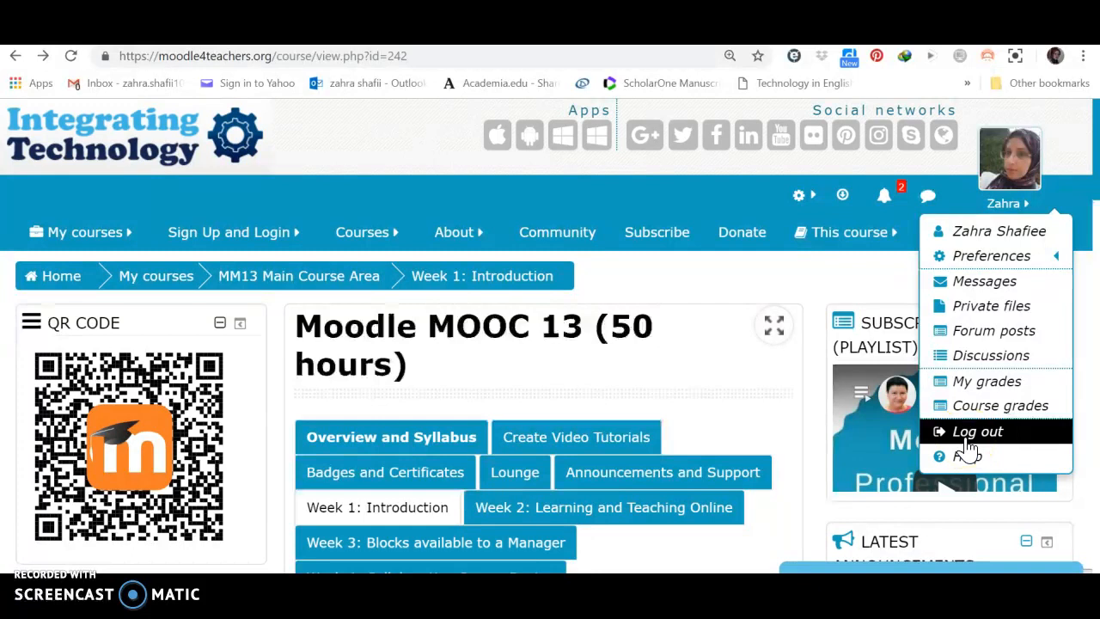
mouse_move(984, 262)
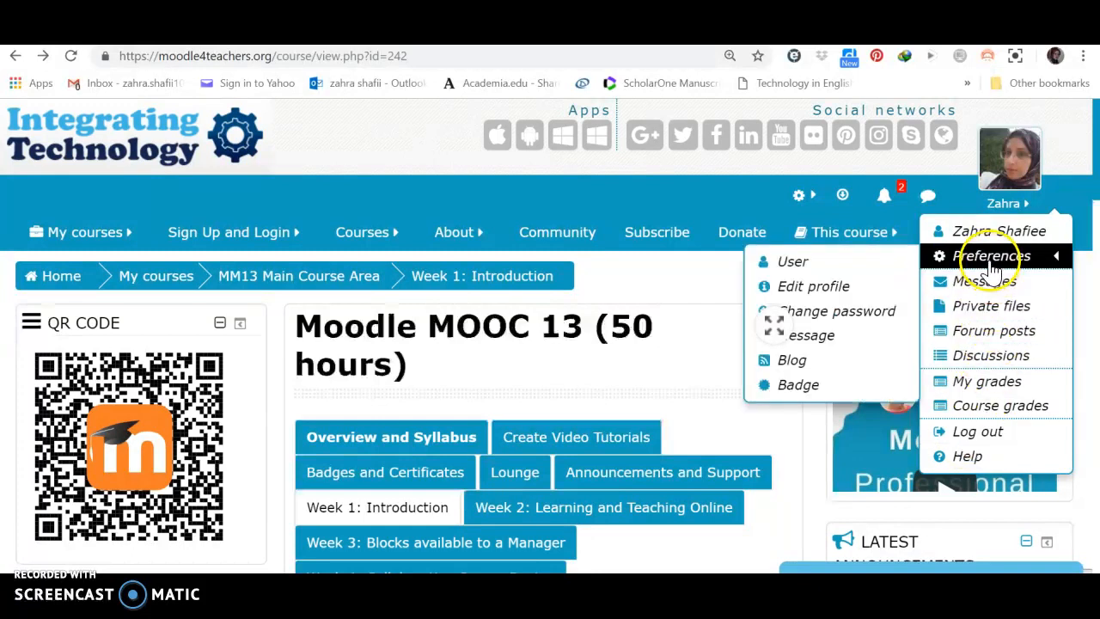
left_click(851, 290)
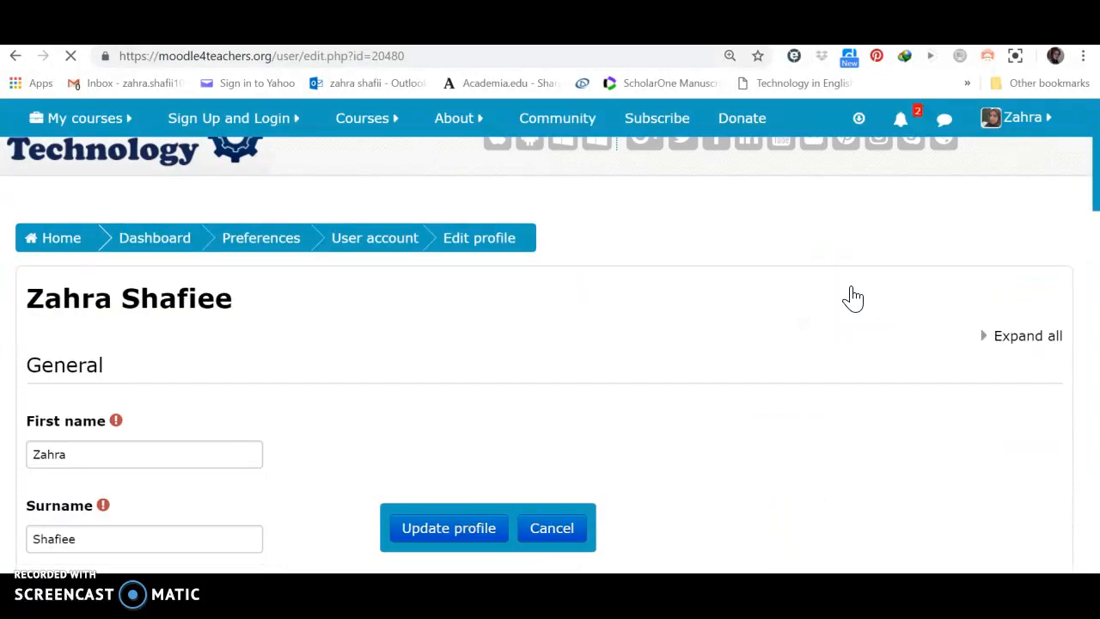
left_click(765, 285)
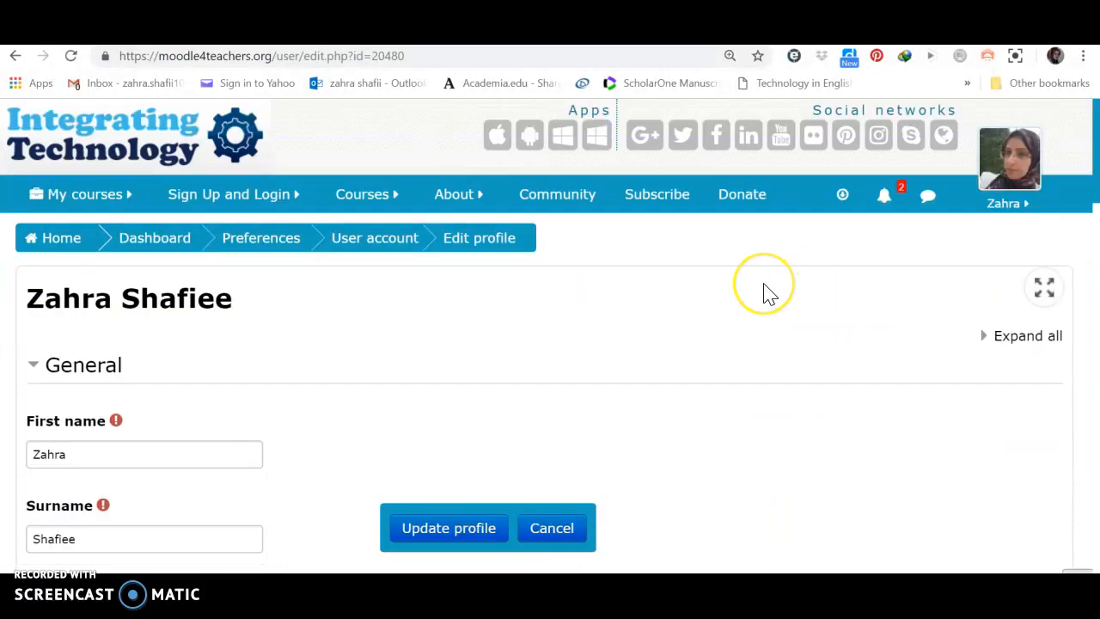
Review the profile form's general details, description, user picture section and the collapsed sections below it
scroll(769, 293, "down", 3)
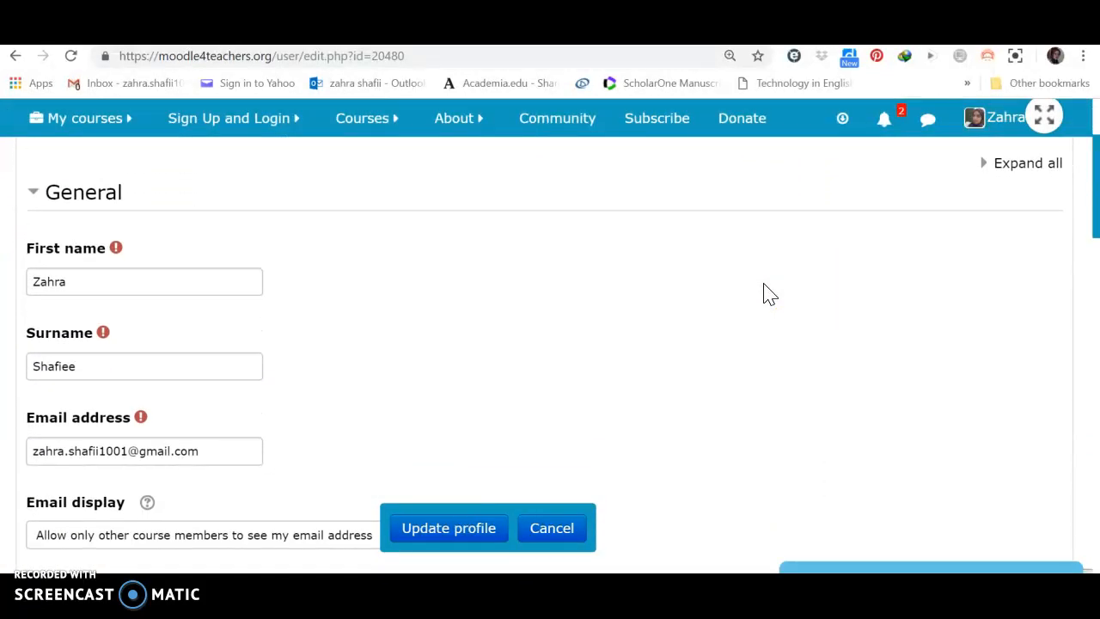
scroll(769, 293, "down", 3)
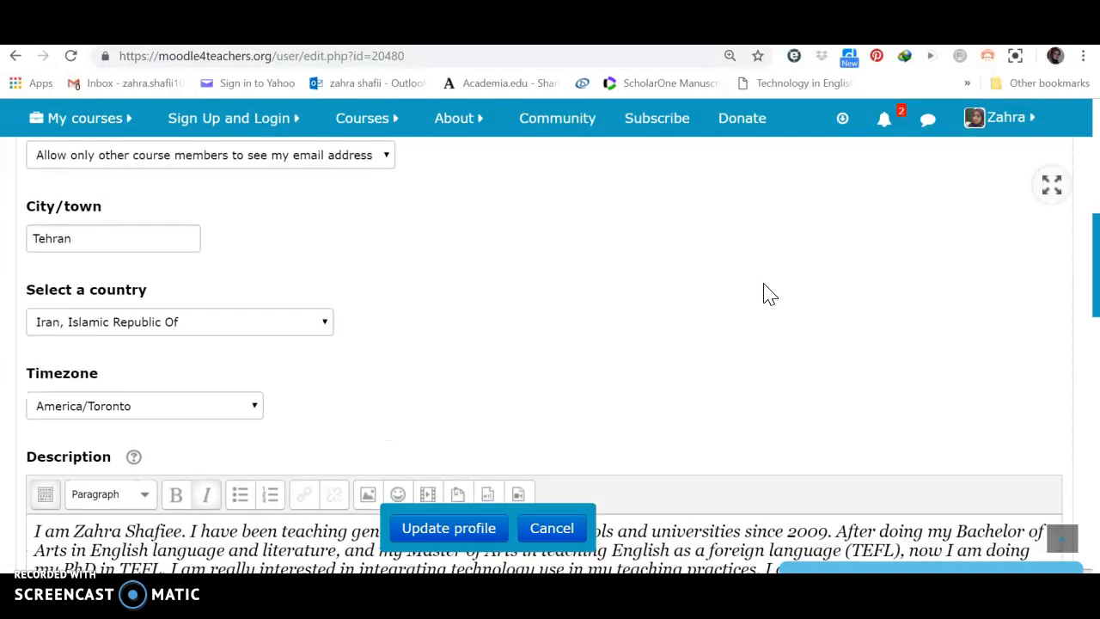
scroll(769, 293, "down", 2)
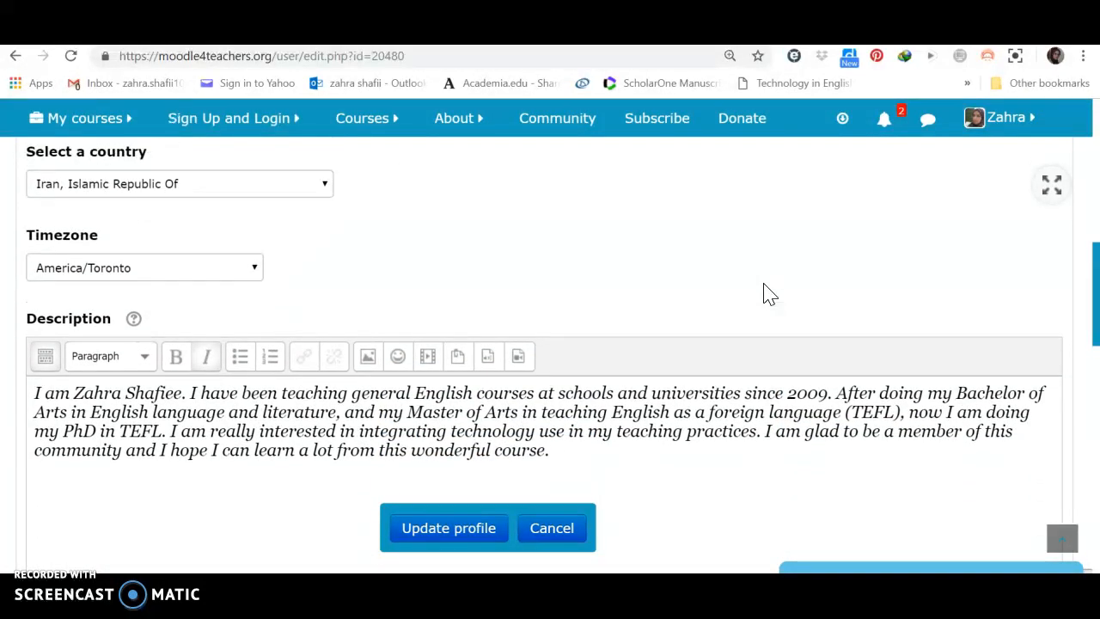
scroll(767, 289, "down", 2)
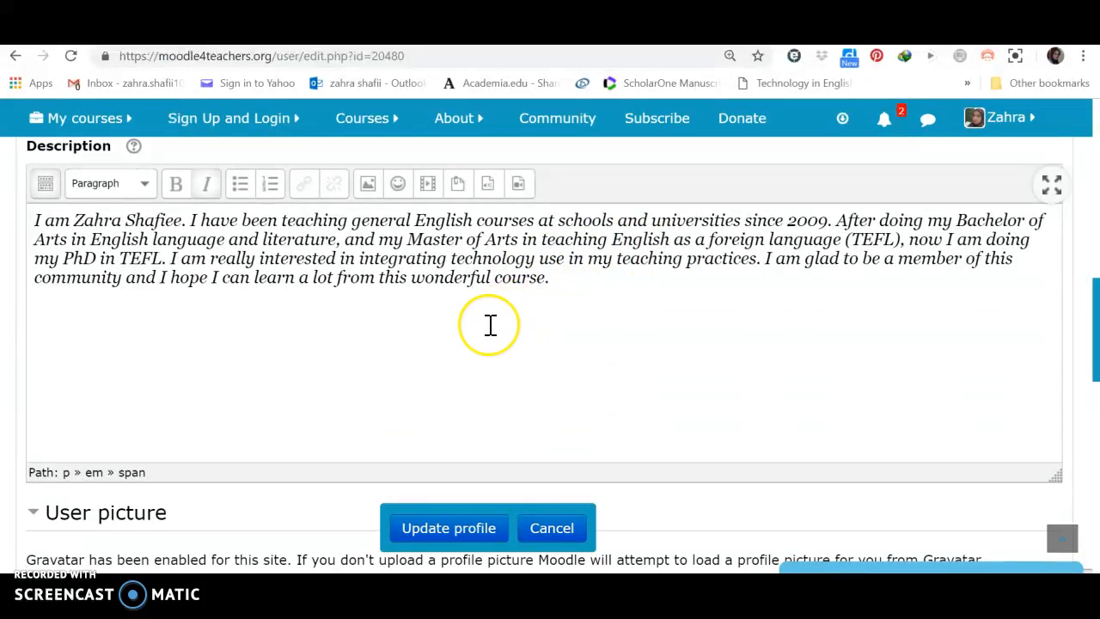
scroll(490, 325, "down", 1)
scroll(490, 325, "down", 3)
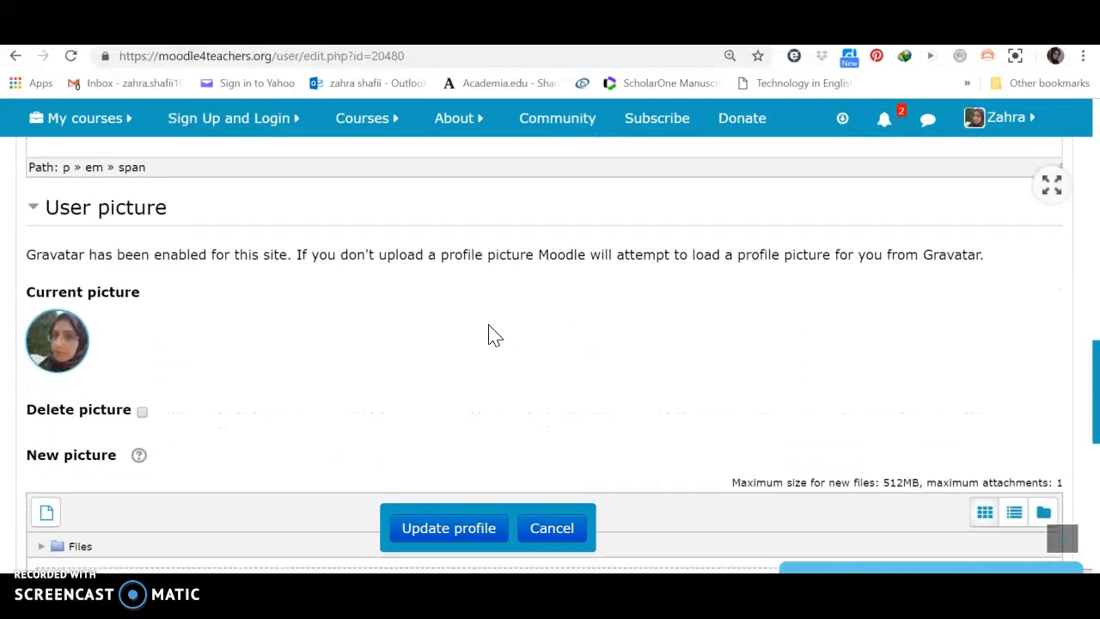
scroll(490, 335, "down", 2)
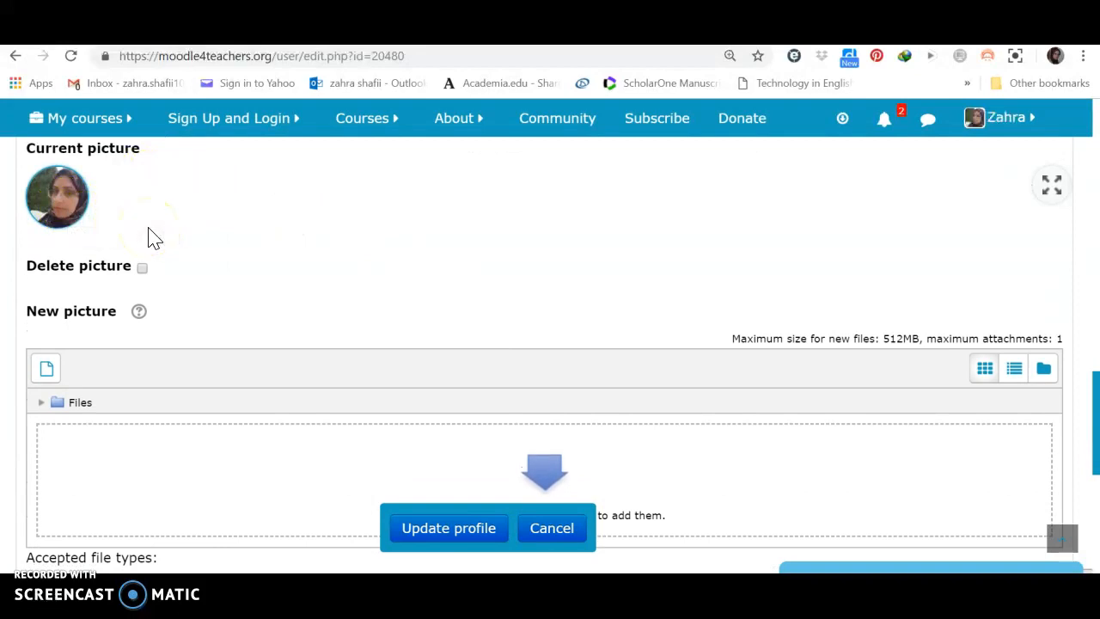
scroll(150, 238, "down", 4)
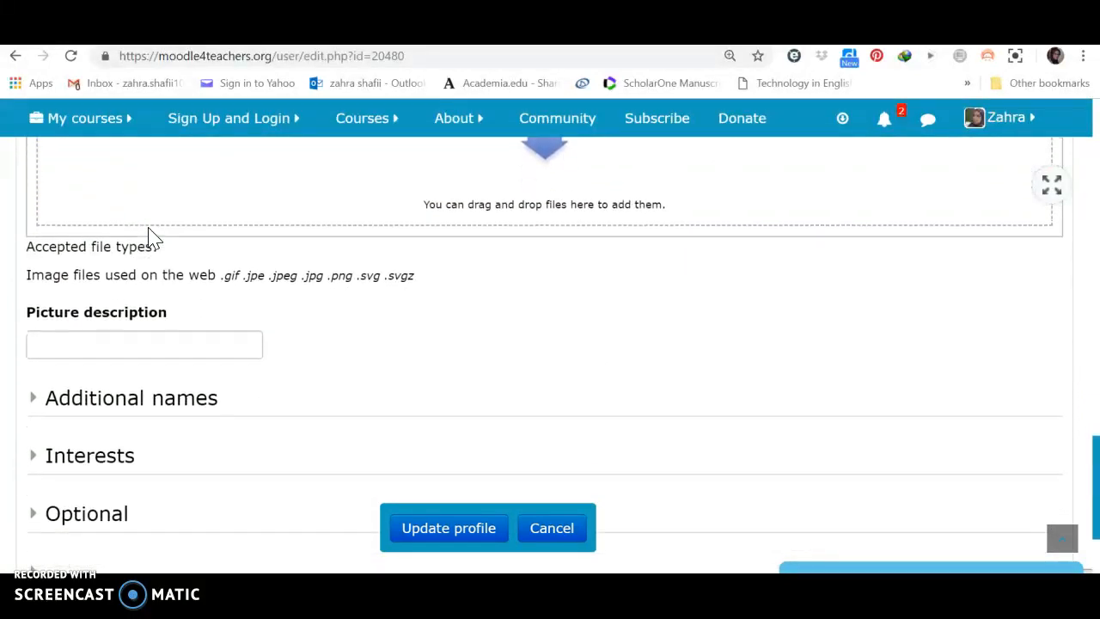
scroll(151, 238, "down", 2)
scroll(150, 238, "down", 2)
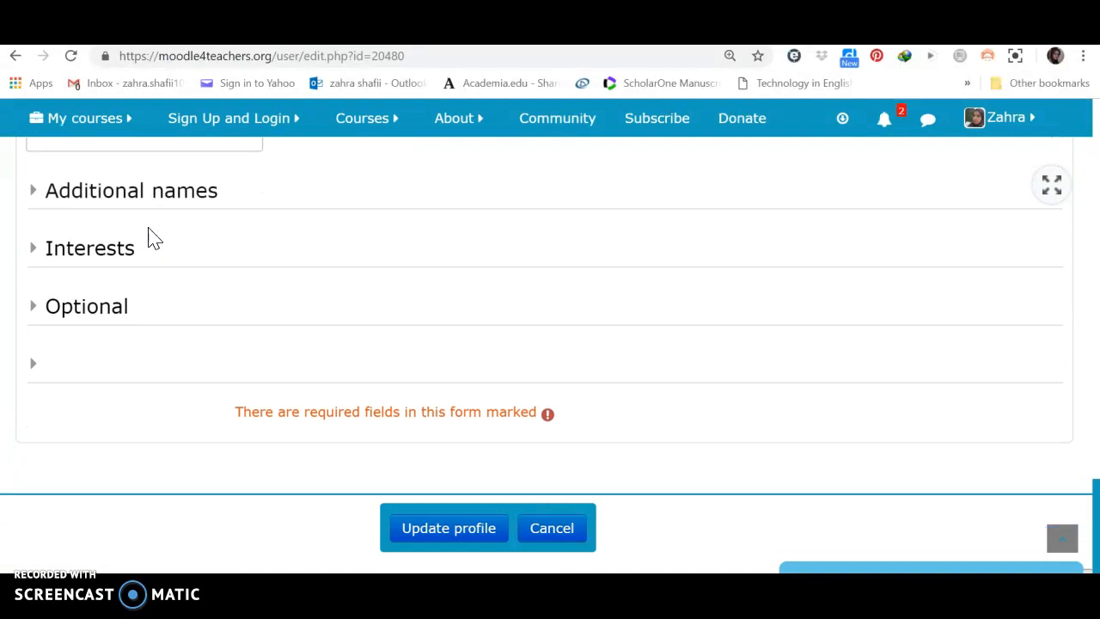
scroll(150, 238, "up", 2)
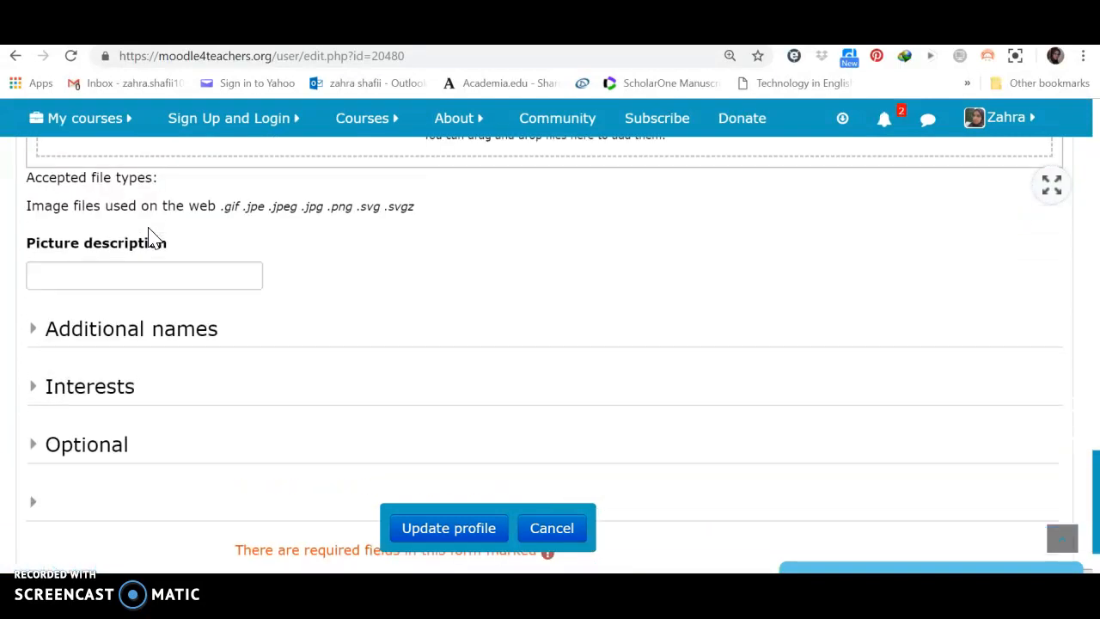
scroll(151, 238, "up", 7)
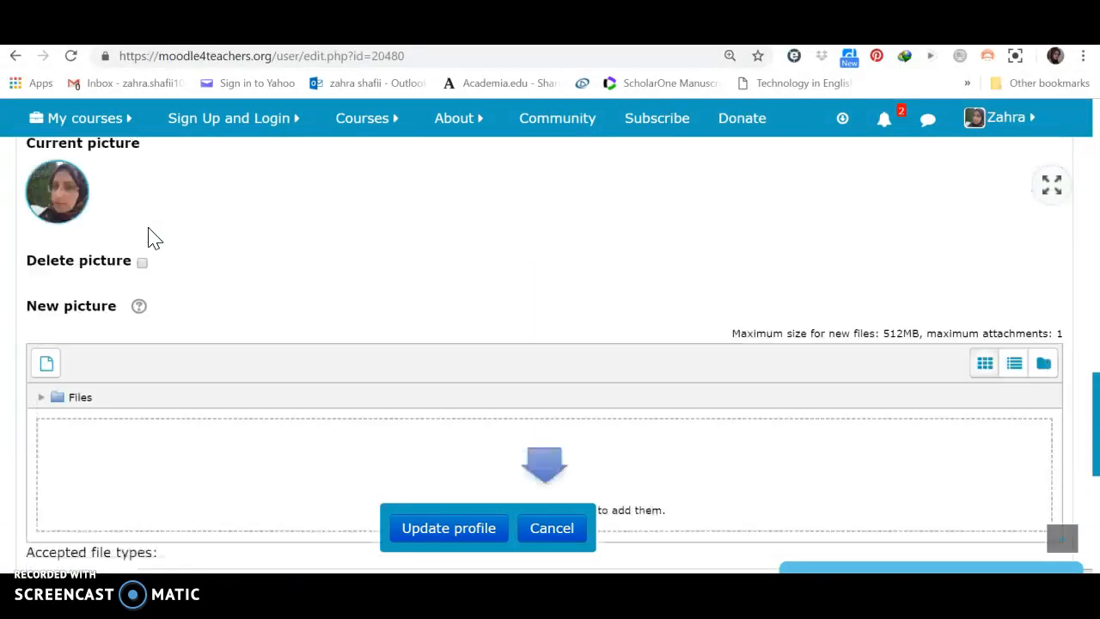
scroll(151, 238, "up", 4)
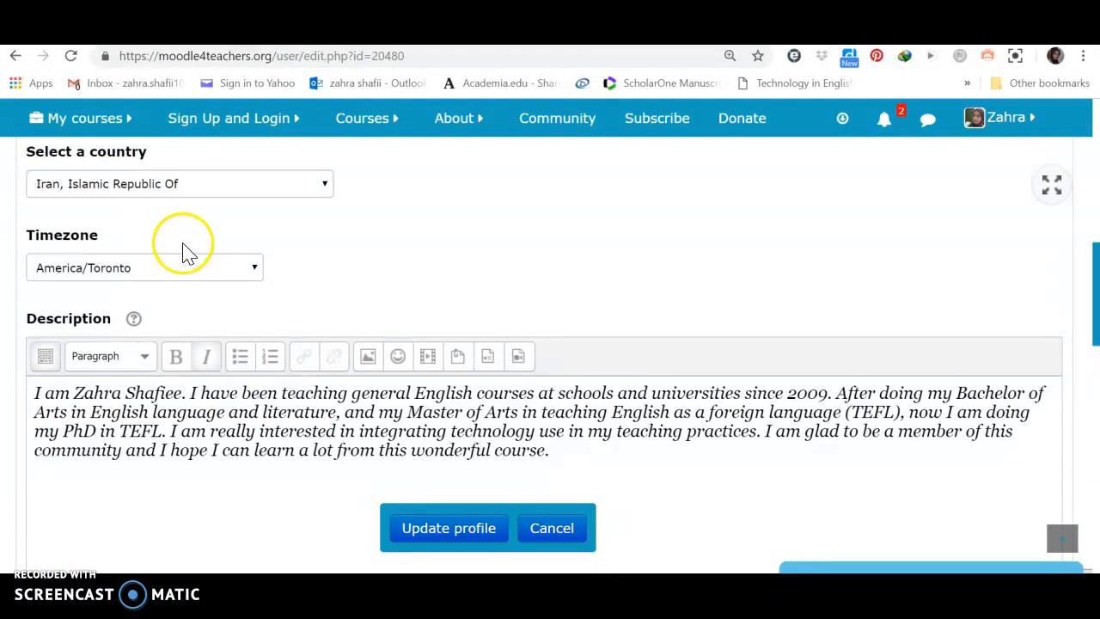
Set the profile's timezone to Asia/Tehran and update the profile
left_click(255, 271)
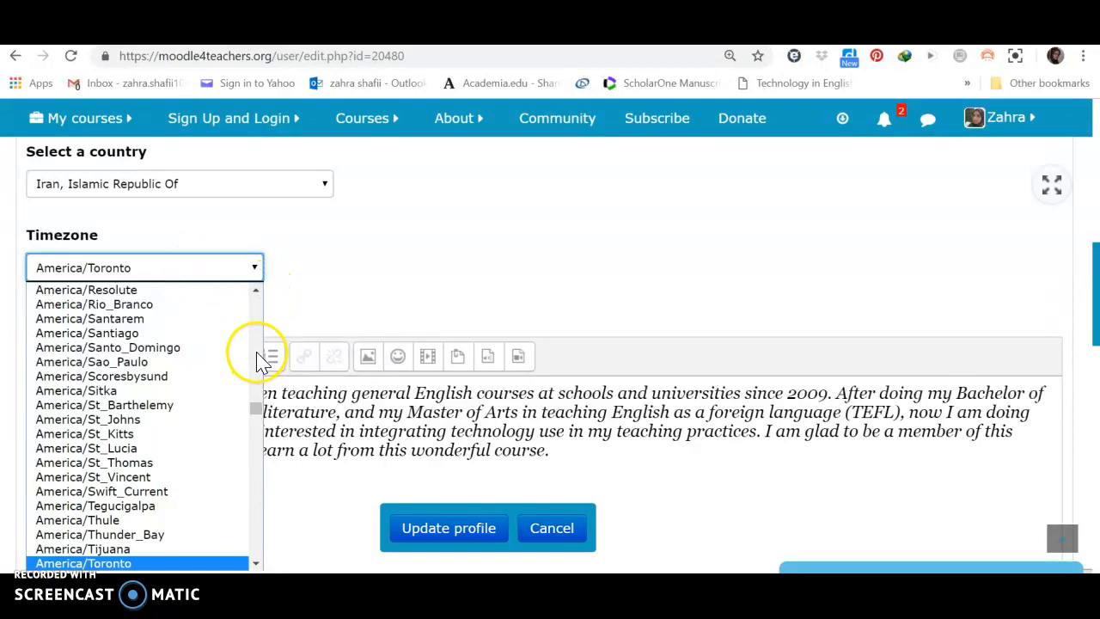
scroll(258, 358, "up", 3)
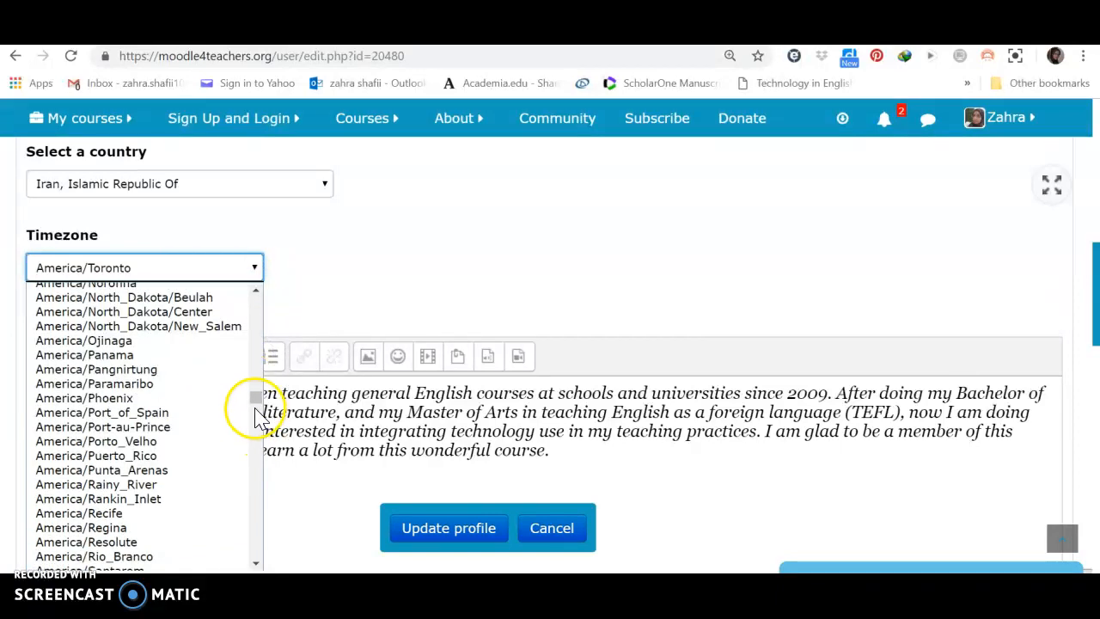
left_click_drag(255, 409, 265, 465)
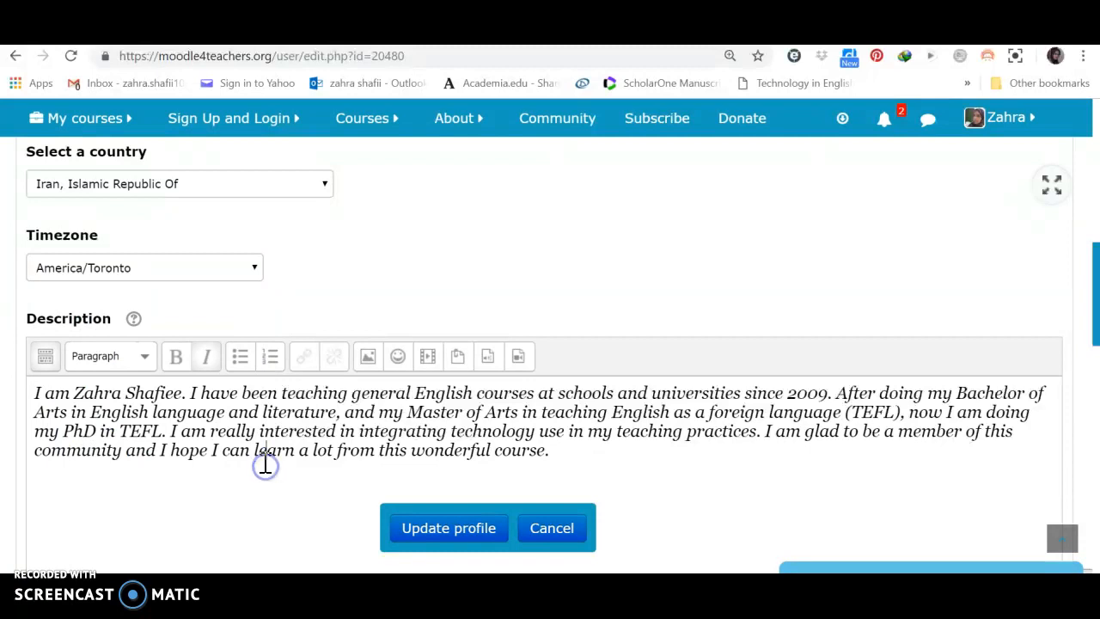
left_click(242, 270)
left_click_drag(258, 402, 263, 465)
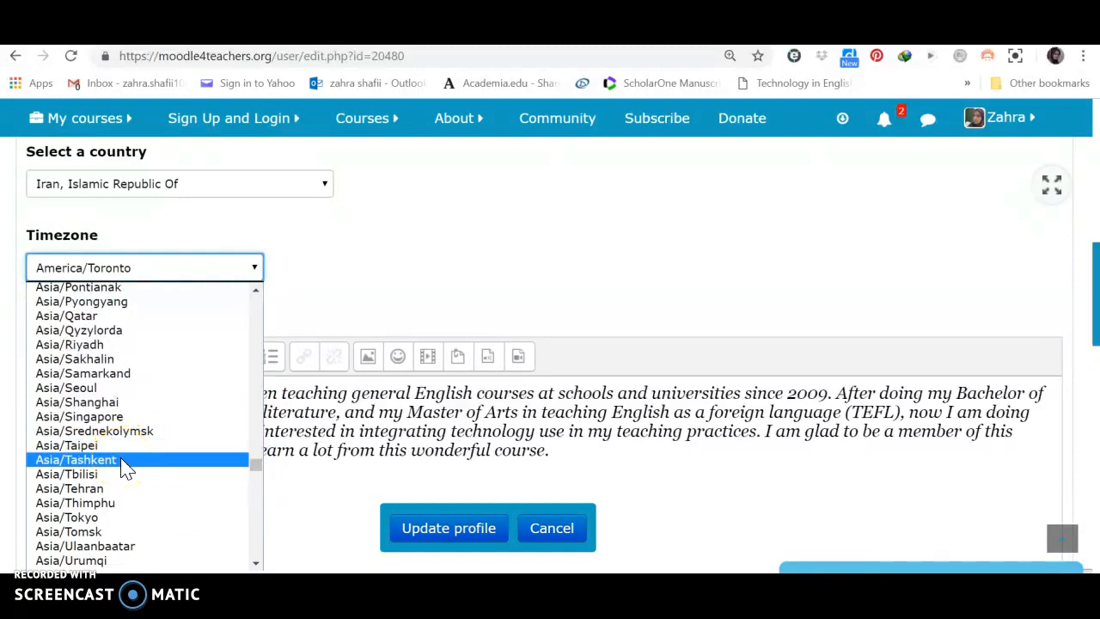
left_click(76, 490)
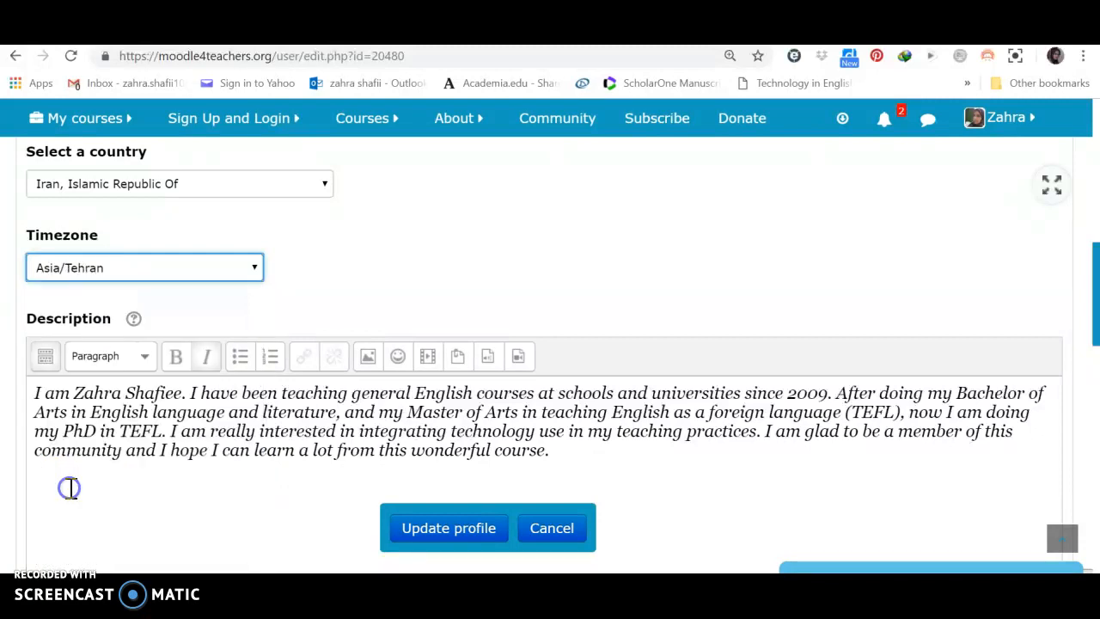
left_click(465, 533)
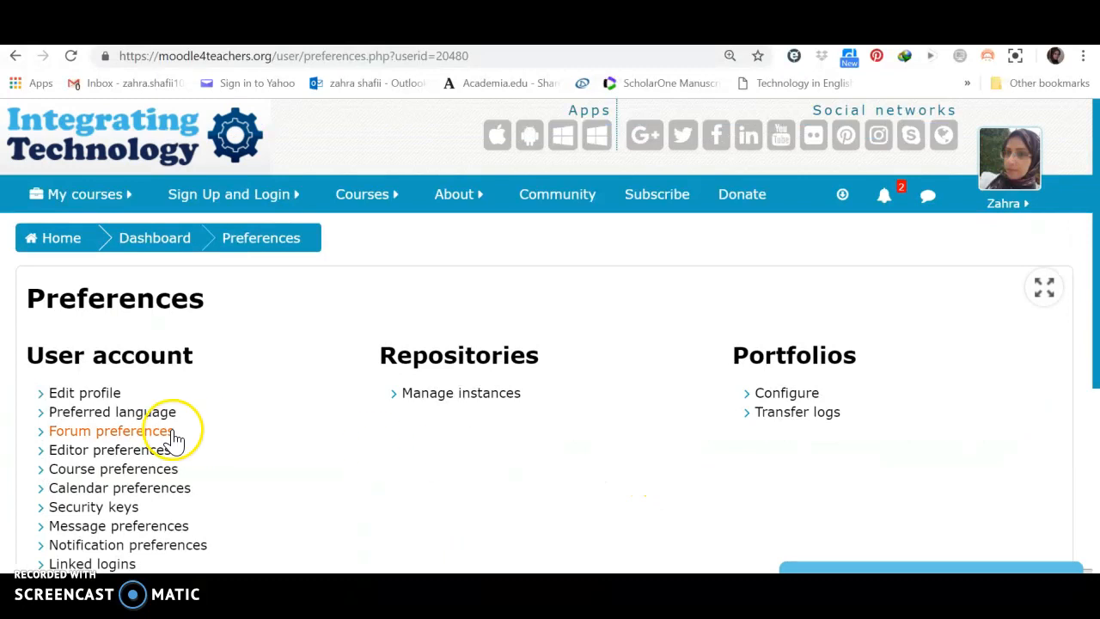
Look over the user account preferences and open the Preferred language setting
scroll(124, 449, "down", 1)
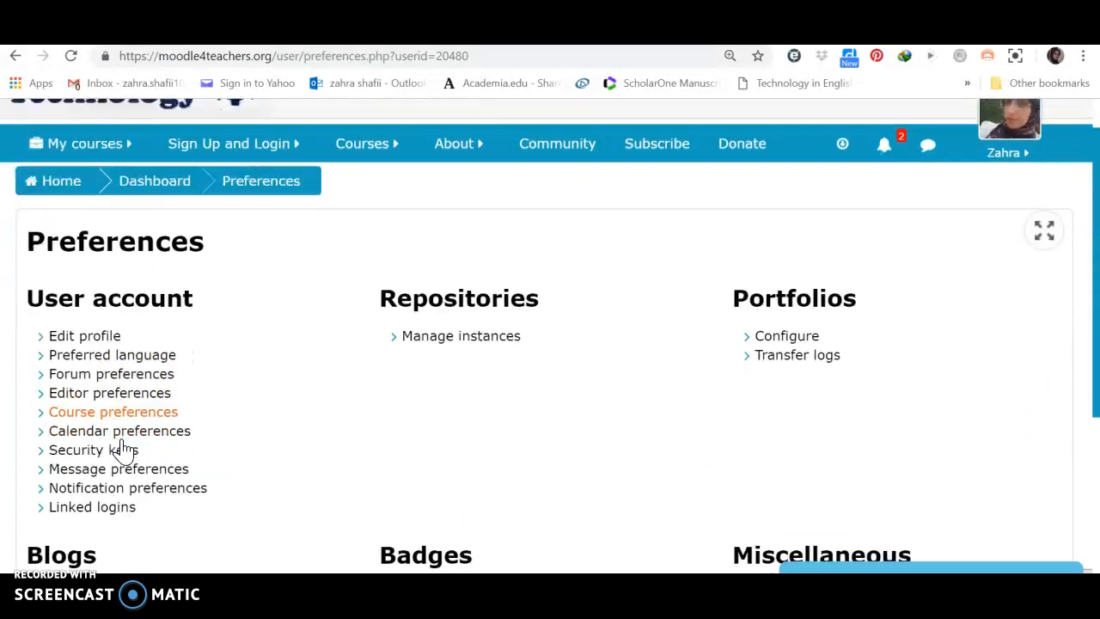
scroll(125, 448, "down", 1)
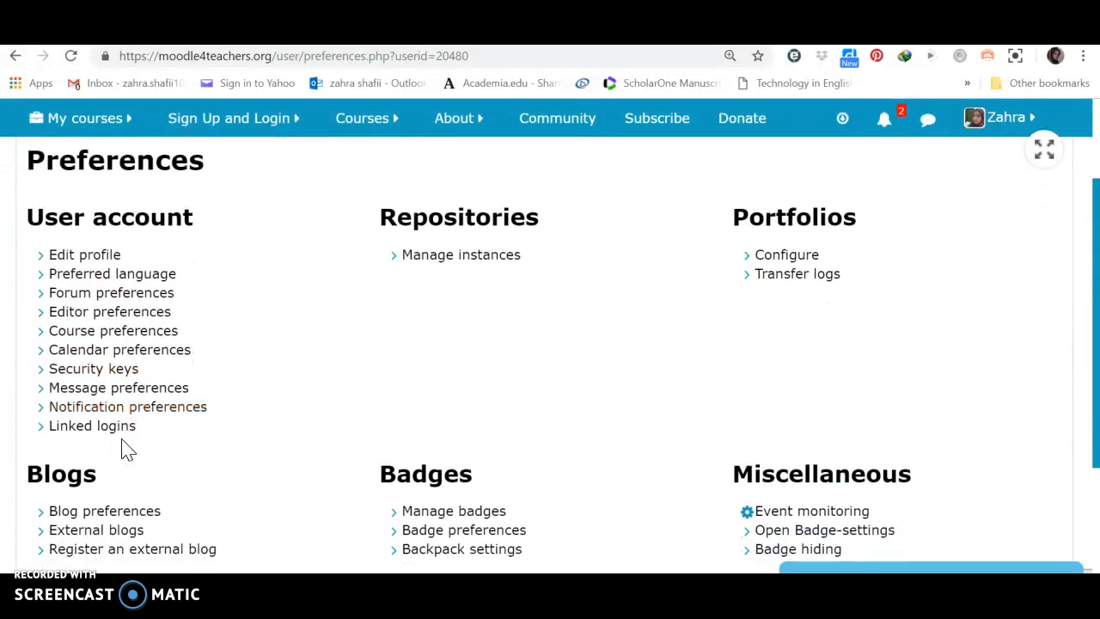
scroll(124, 449, "up", 1)
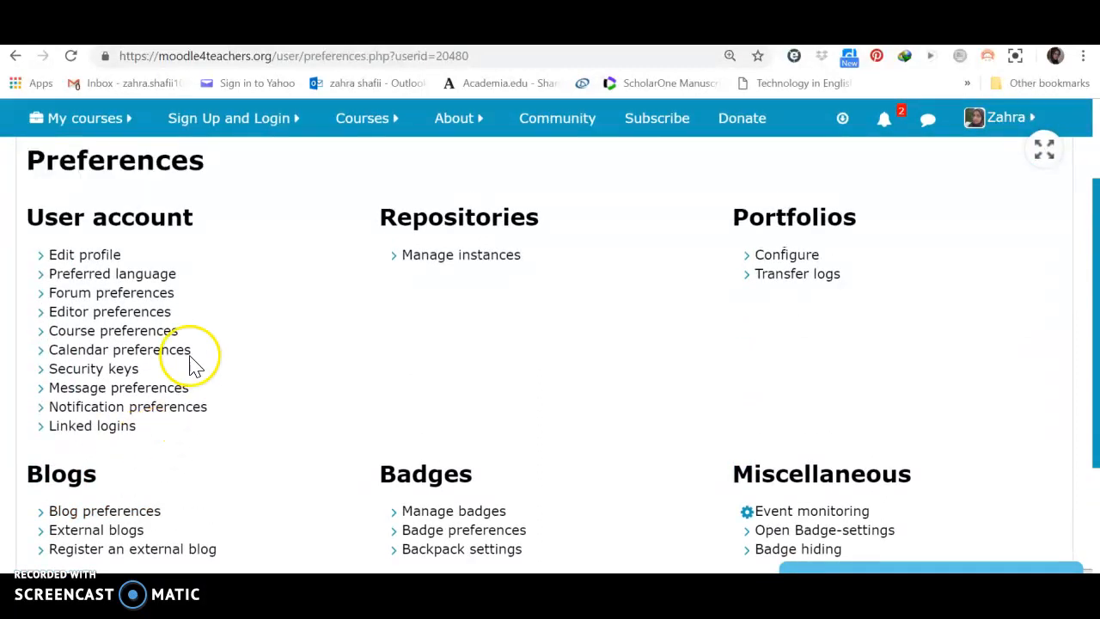
left_click(110, 263)
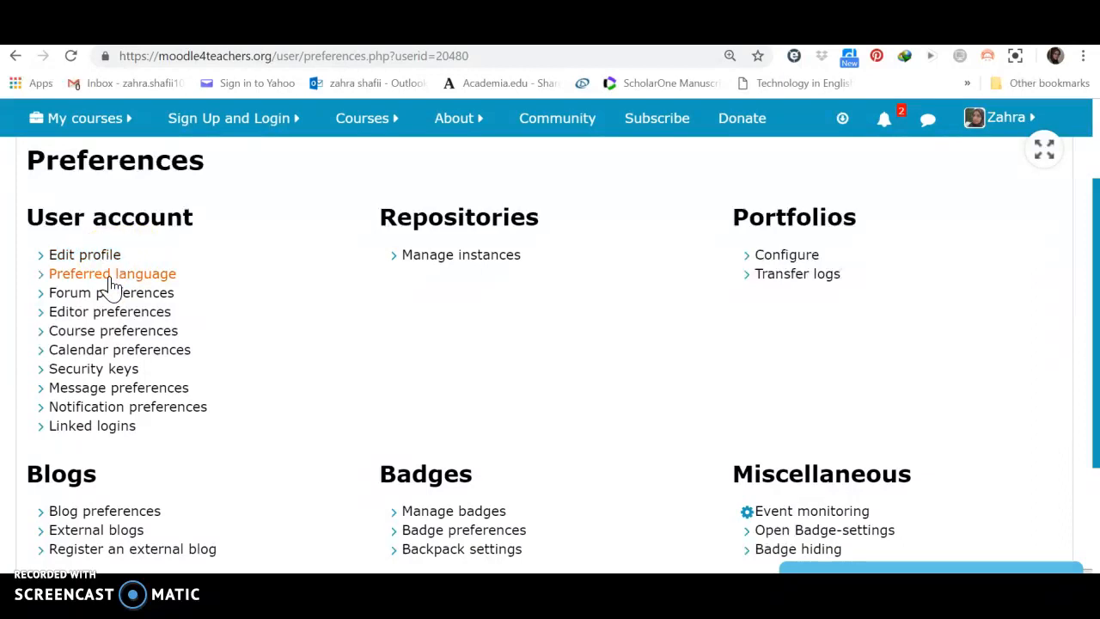
left_click(110, 277)
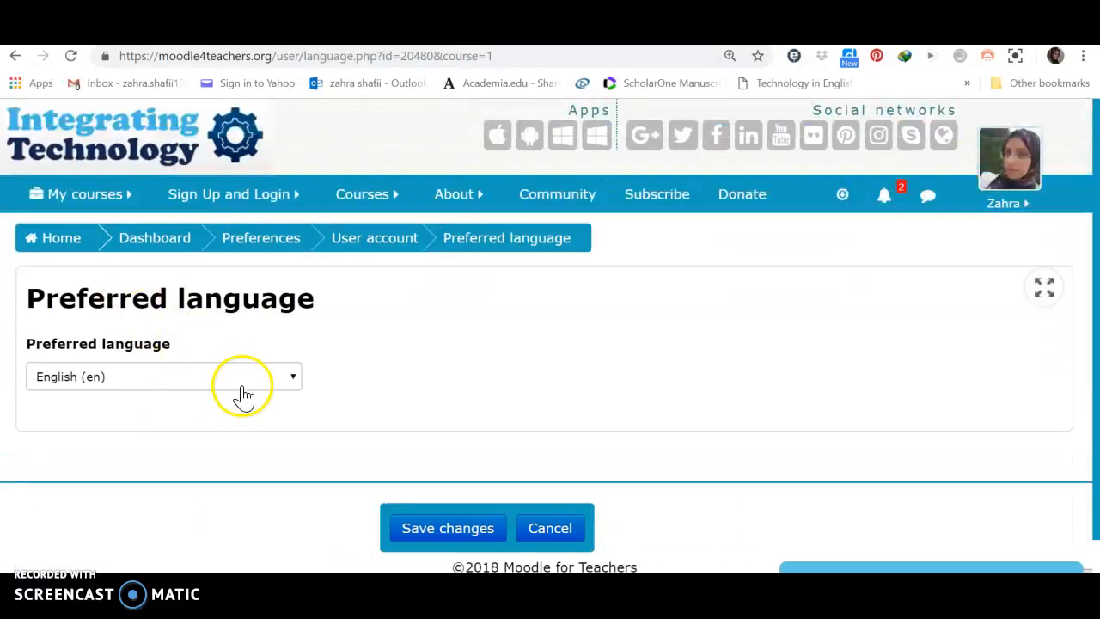
Browse the available preferred languages and return to the Preferences page without choosing one
left_click(295, 383)
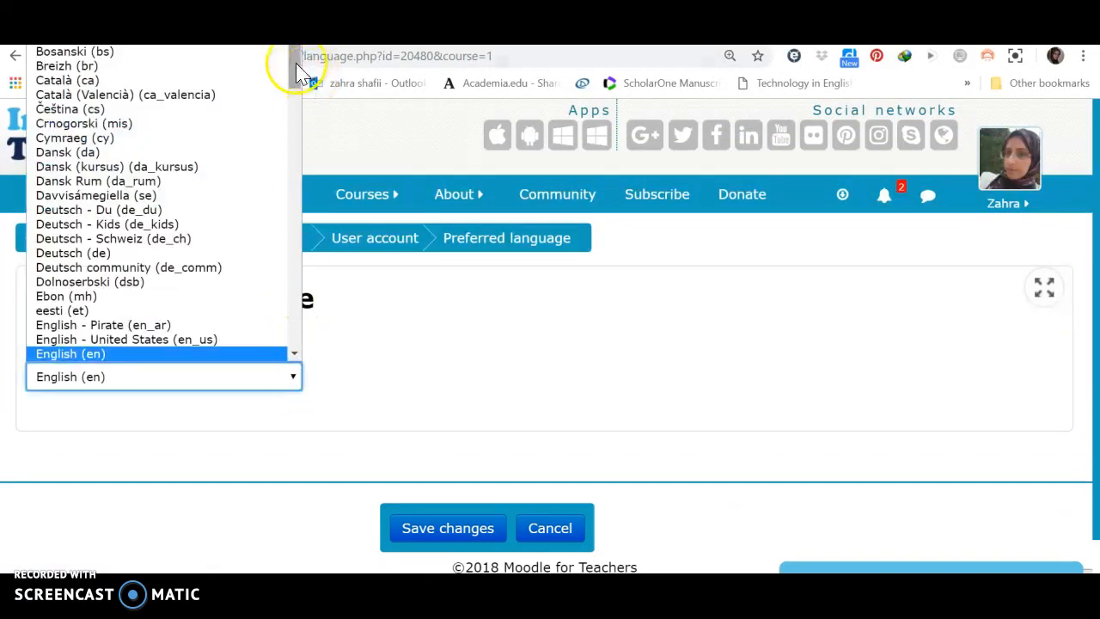
left_click_drag(296, 64, 290, 307)
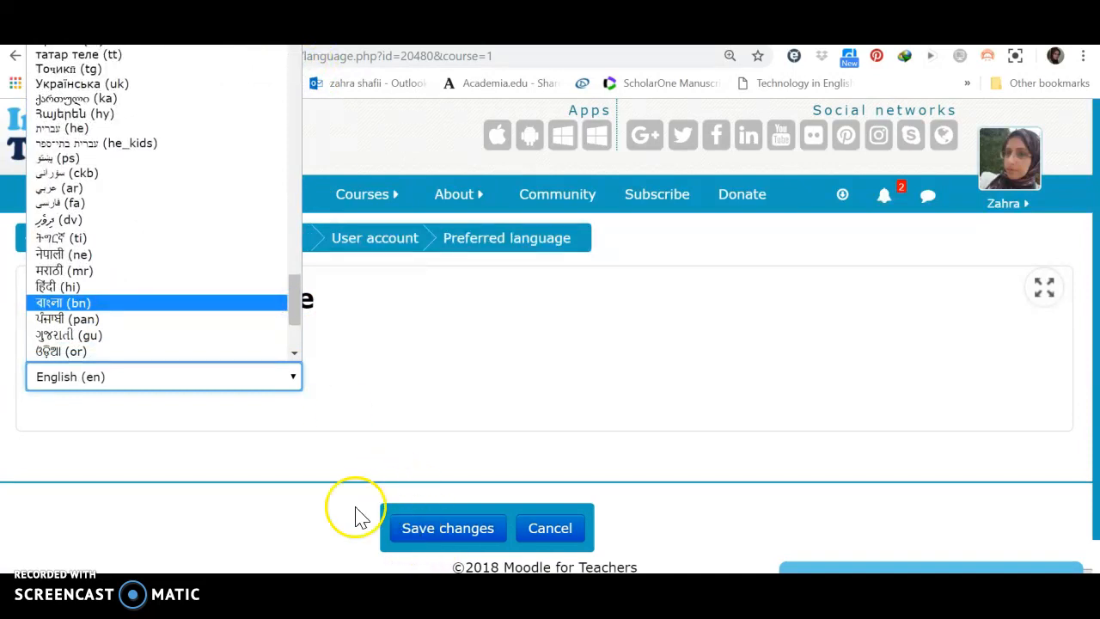
left_click(310, 508)
left_click(15, 57)
Open the Forum preferences and check the Email digest type choices and its help, leaving the setting as it is
mouse_move(85, 118)
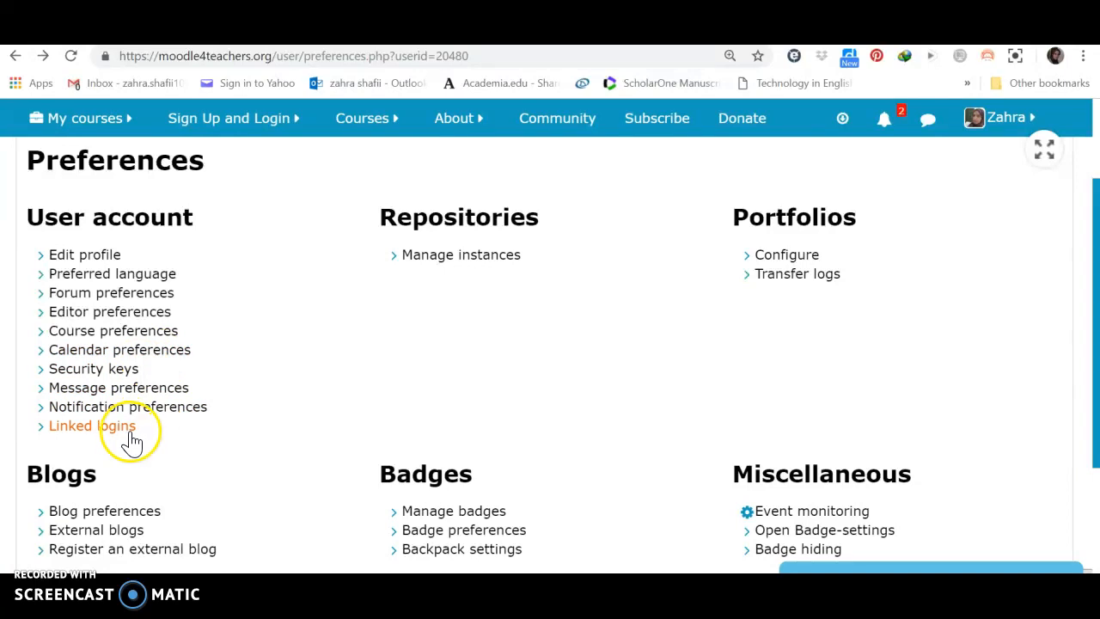
left_click(132, 297)
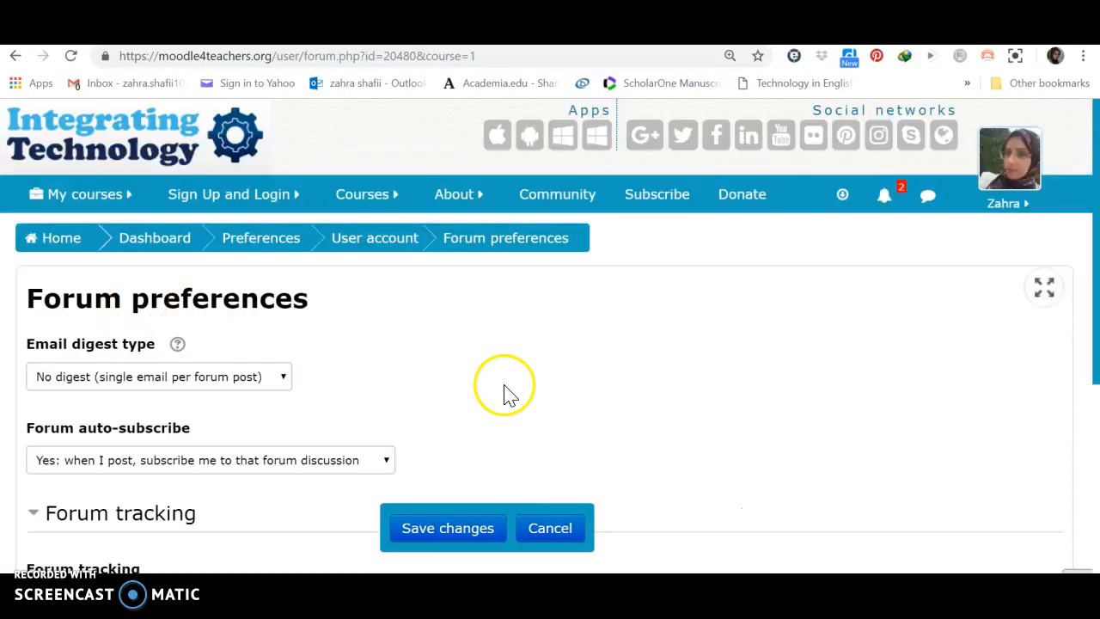
scroll(774, 361, "down", 1)
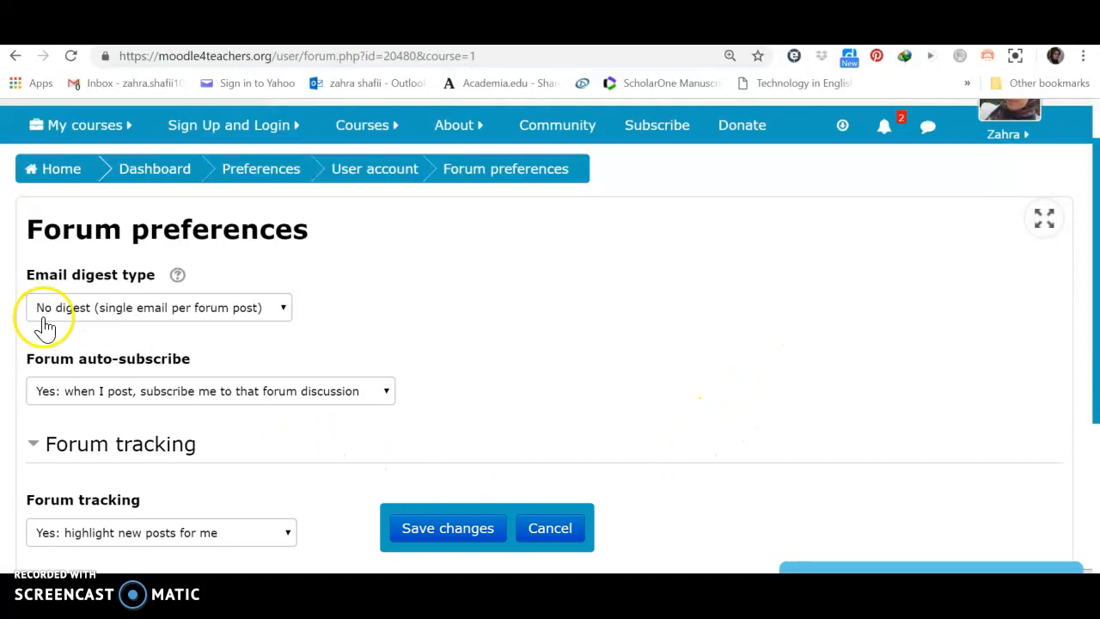
left_click(285, 313)
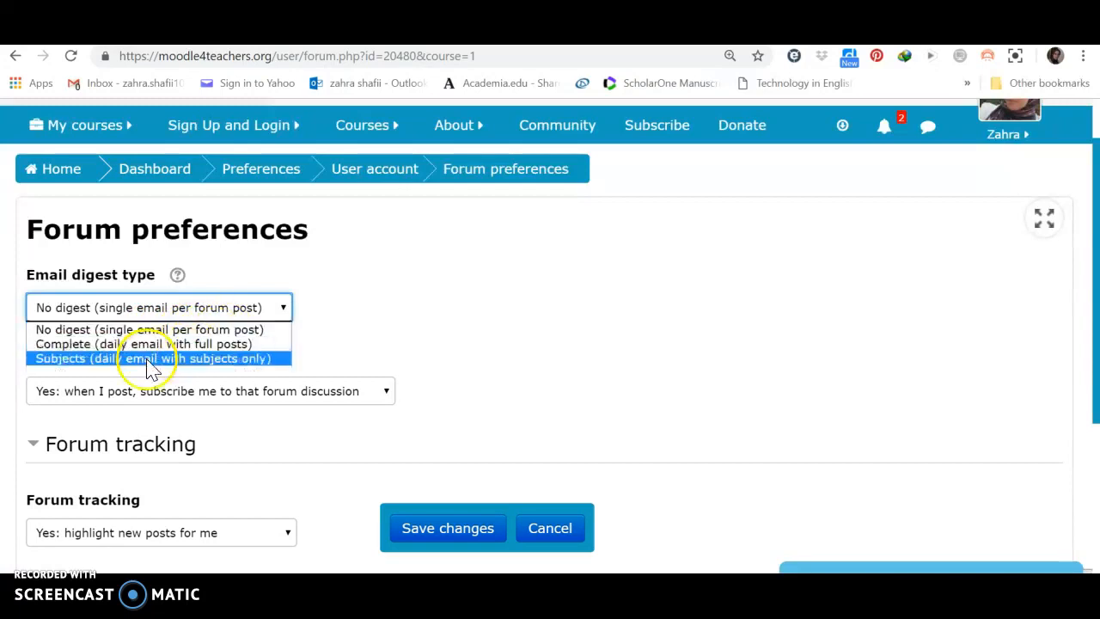
left_click(183, 312)
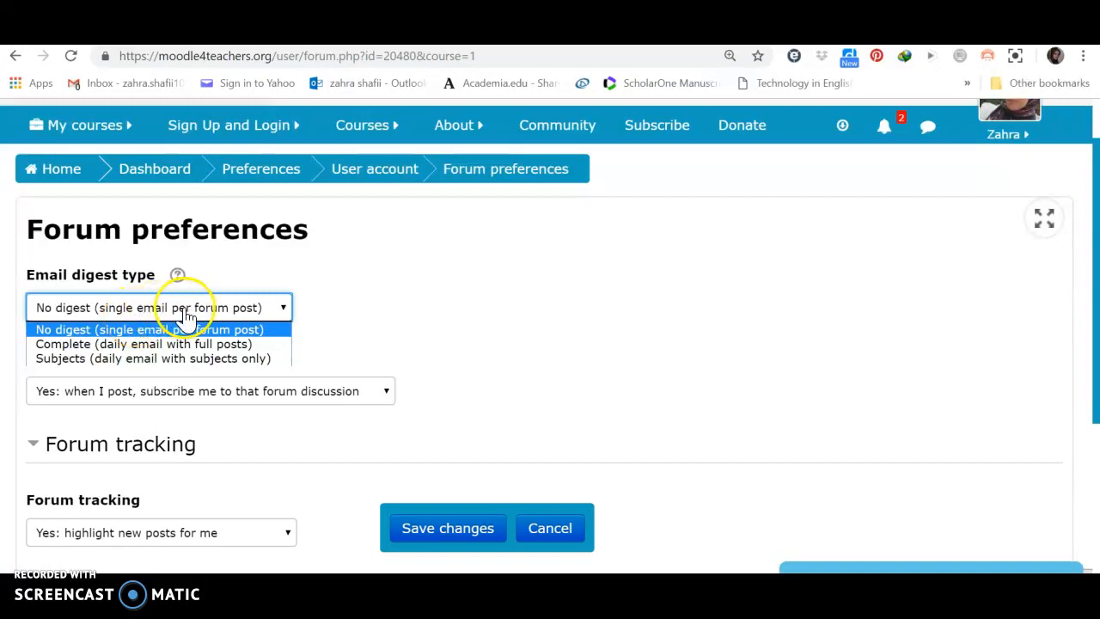
left_click(185, 315)
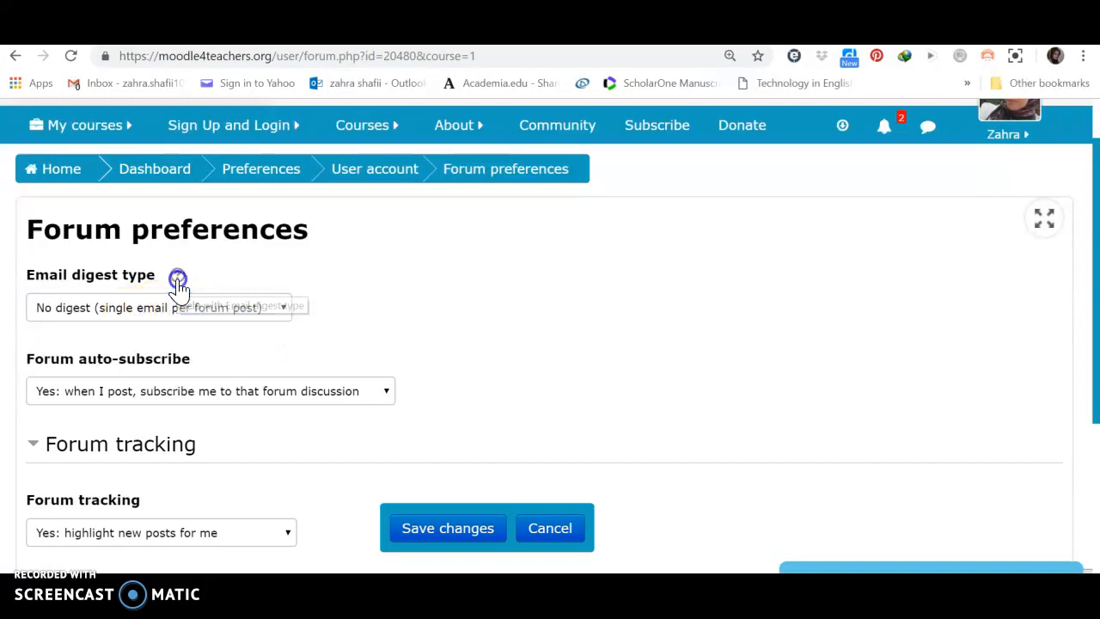
left_click(177, 279)
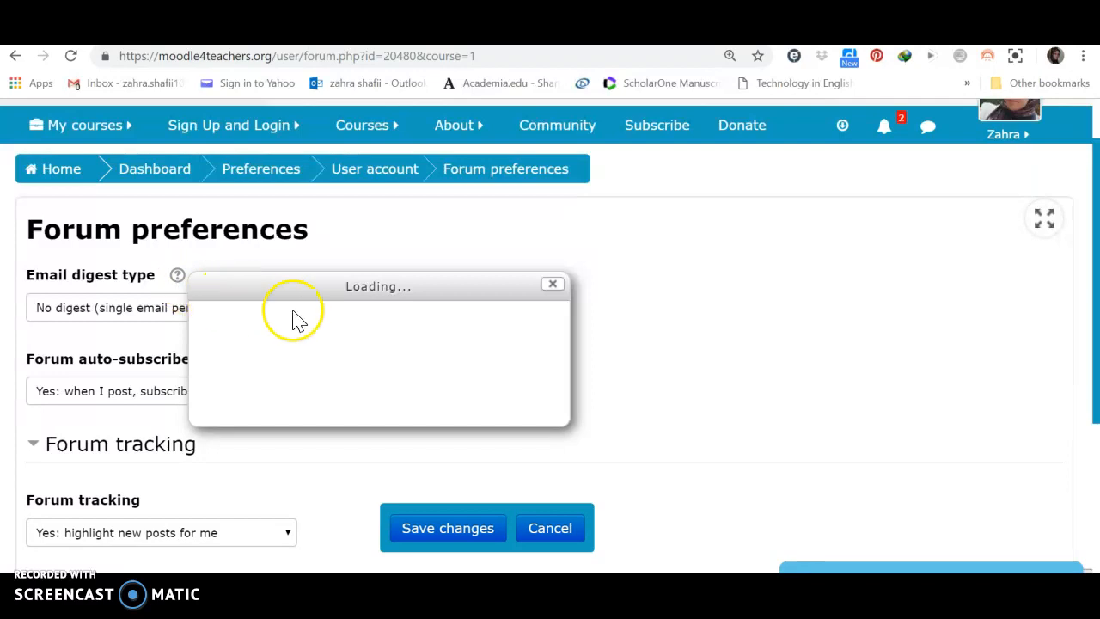
left_click(553, 285)
Check the Forum auto-subscribe choices and the forum tracking settings, and return to the Preferences page
scroll(624, 311, "down", 3)
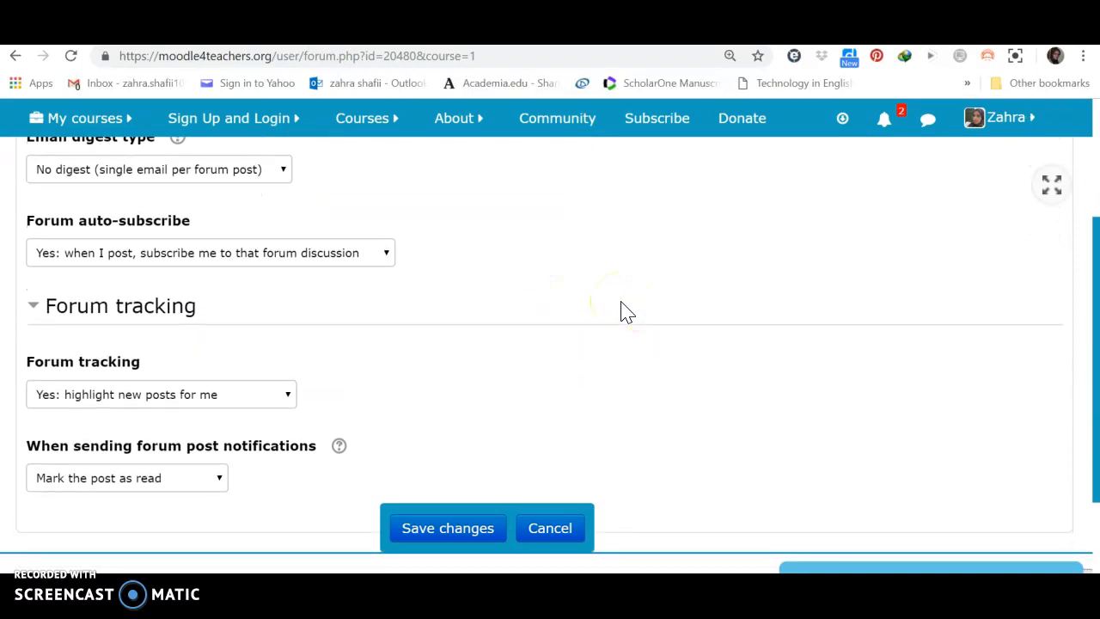
left_click(386, 256)
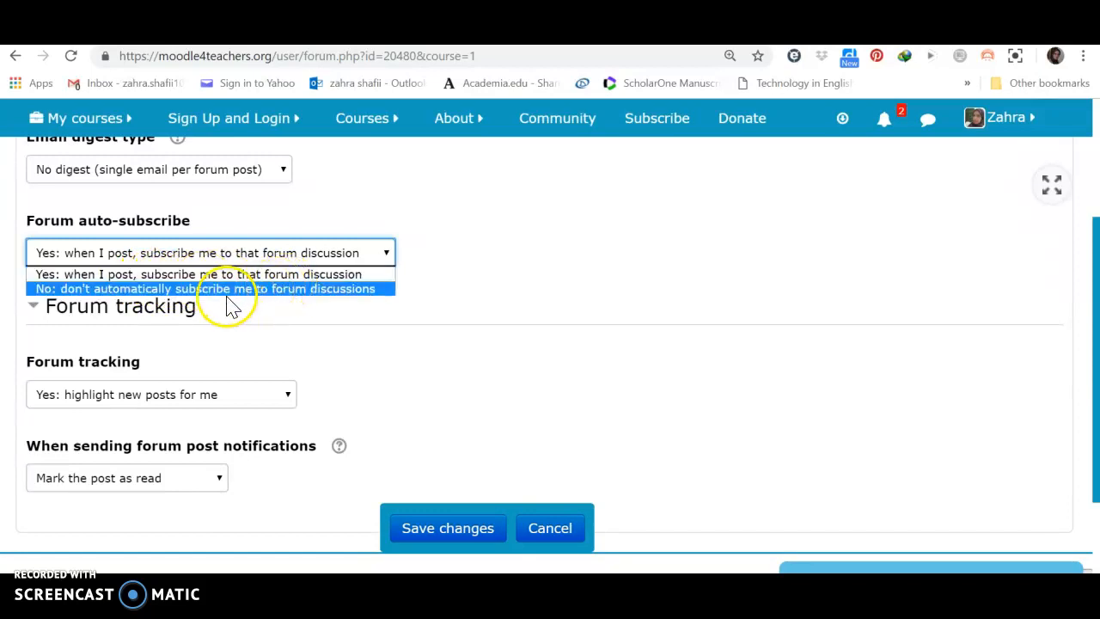
left_click(473, 283)
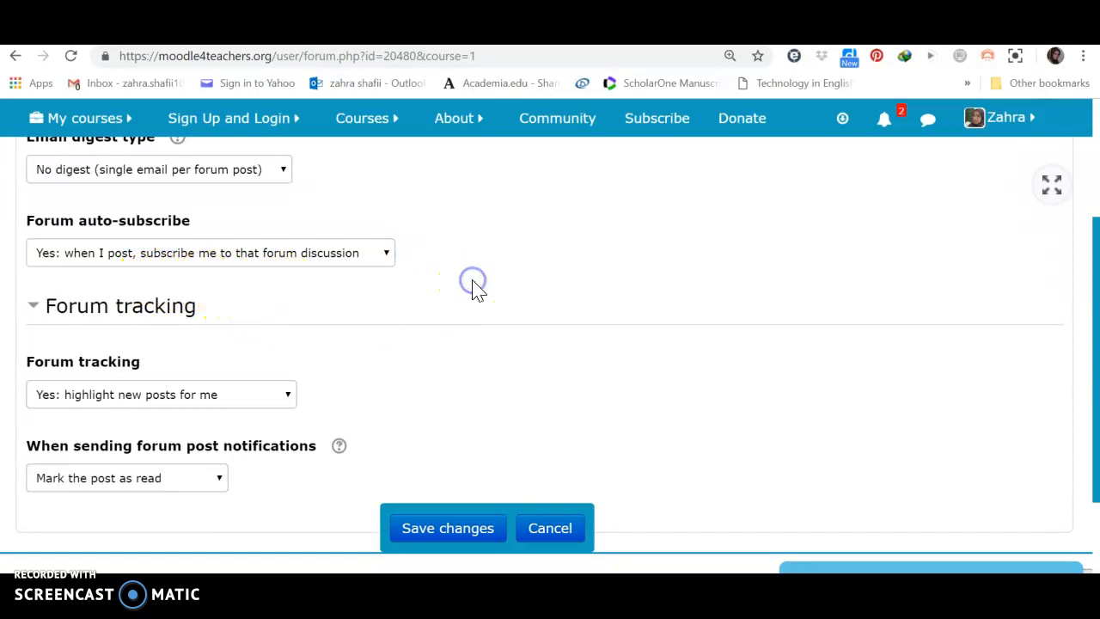
scroll(472, 283, "down", 1)
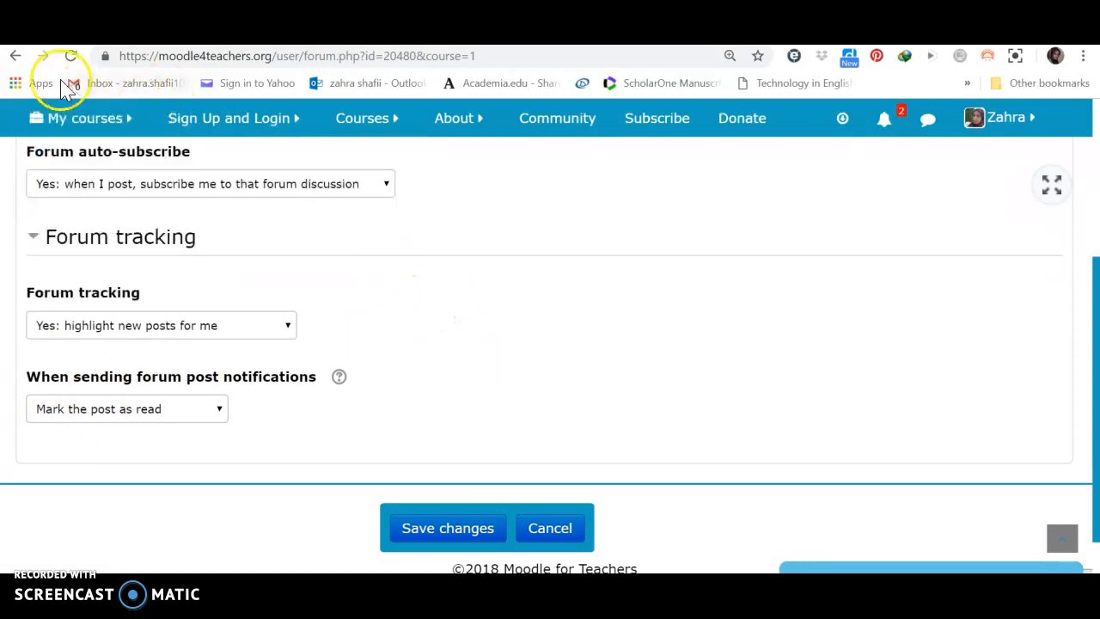
left_click(16, 57)
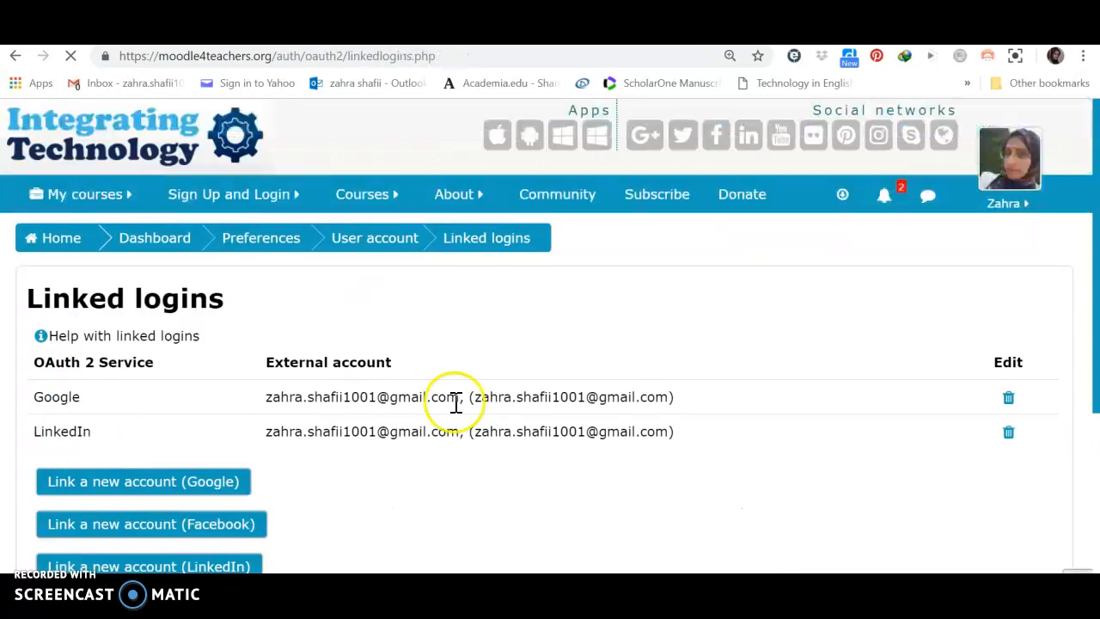
Link a new Facebook account under Linked logins using the signed-in Facebook profile, and return to the Preferences page
scroll(718, 361, "down", 2)
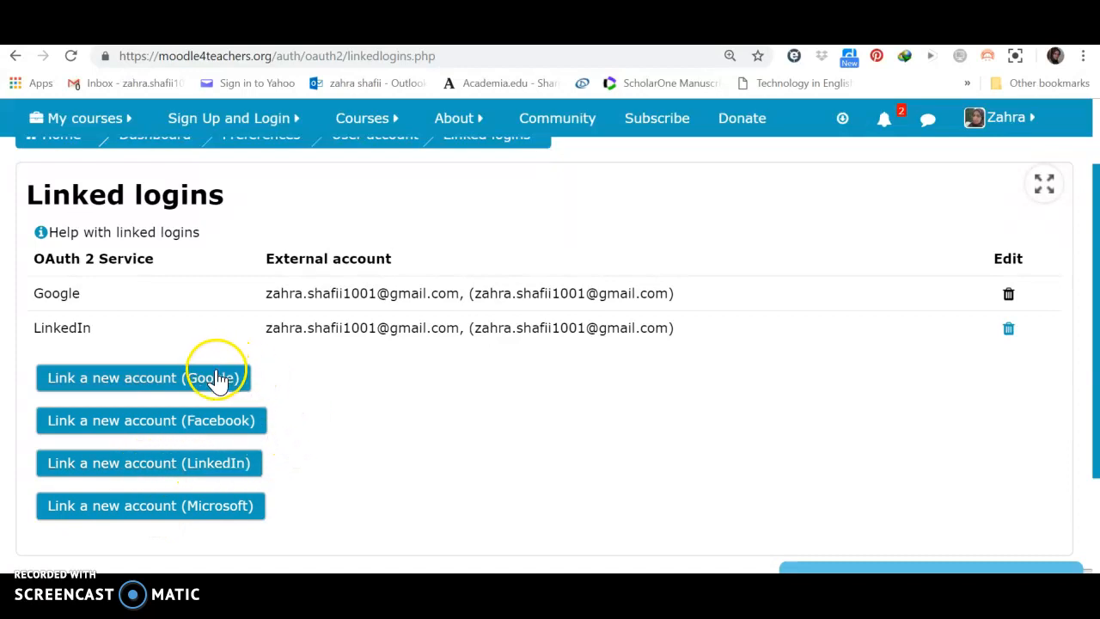
left_click(189, 422)
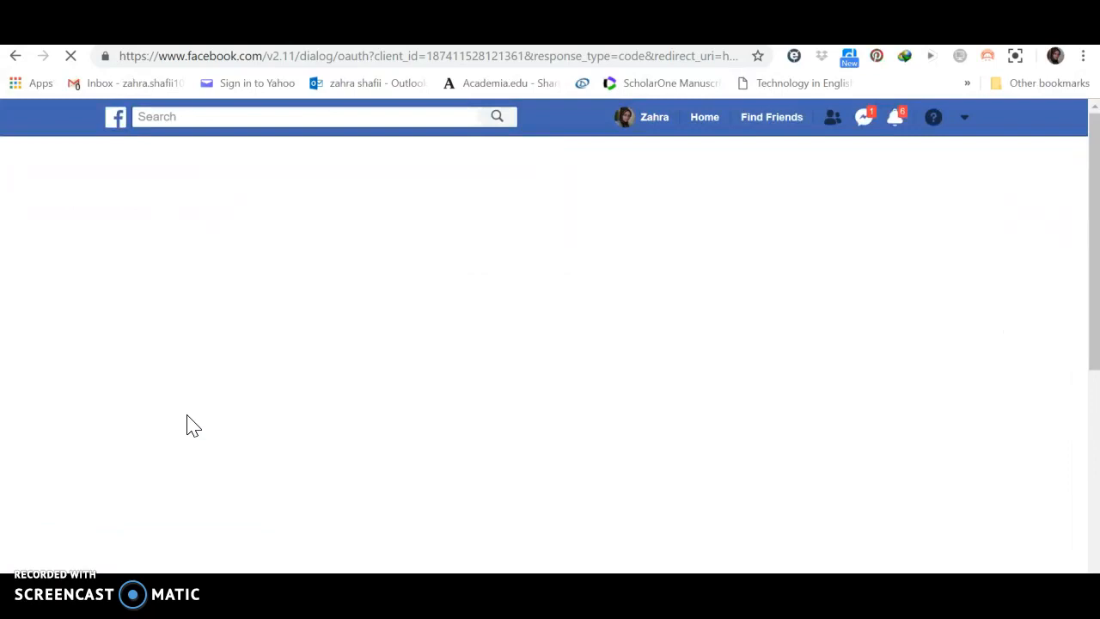
left_click(343, 424)
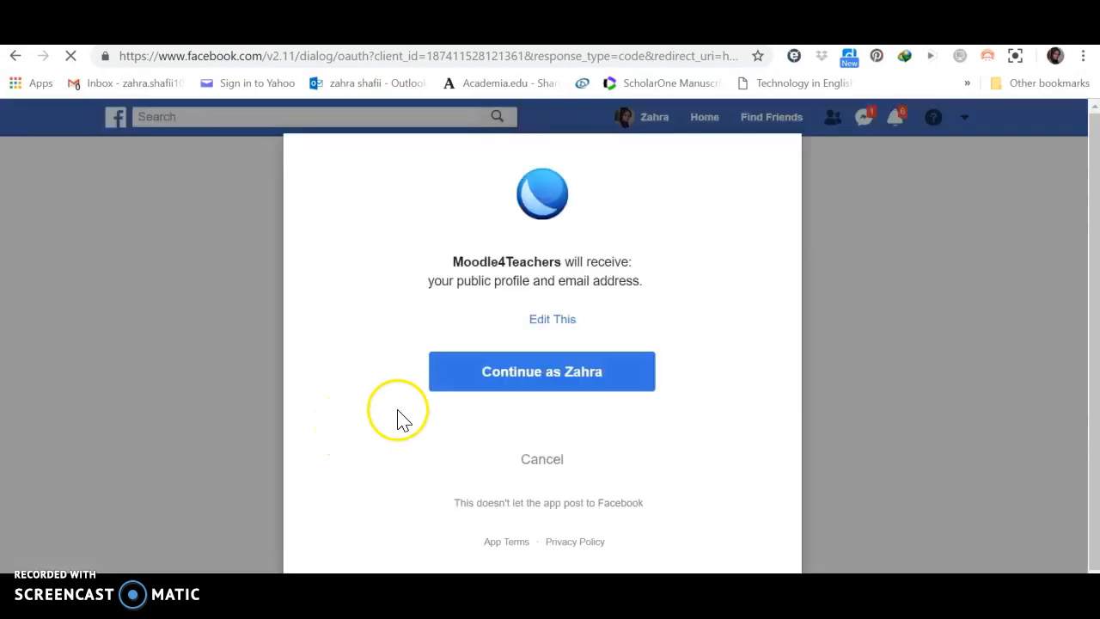
left_click(555, 379)
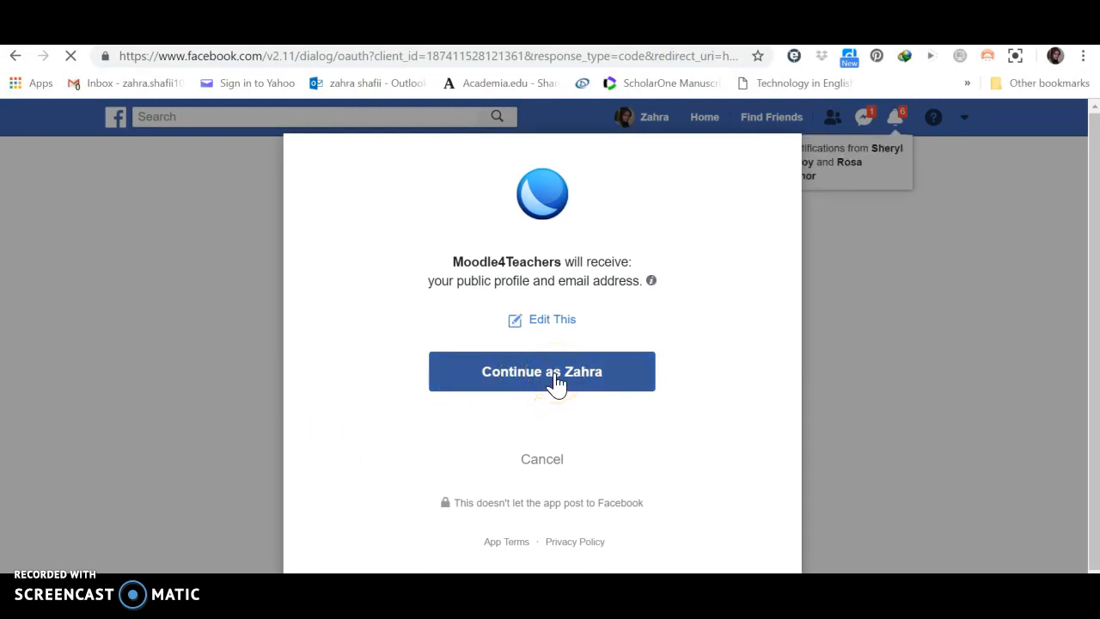
left_click(556, 383)
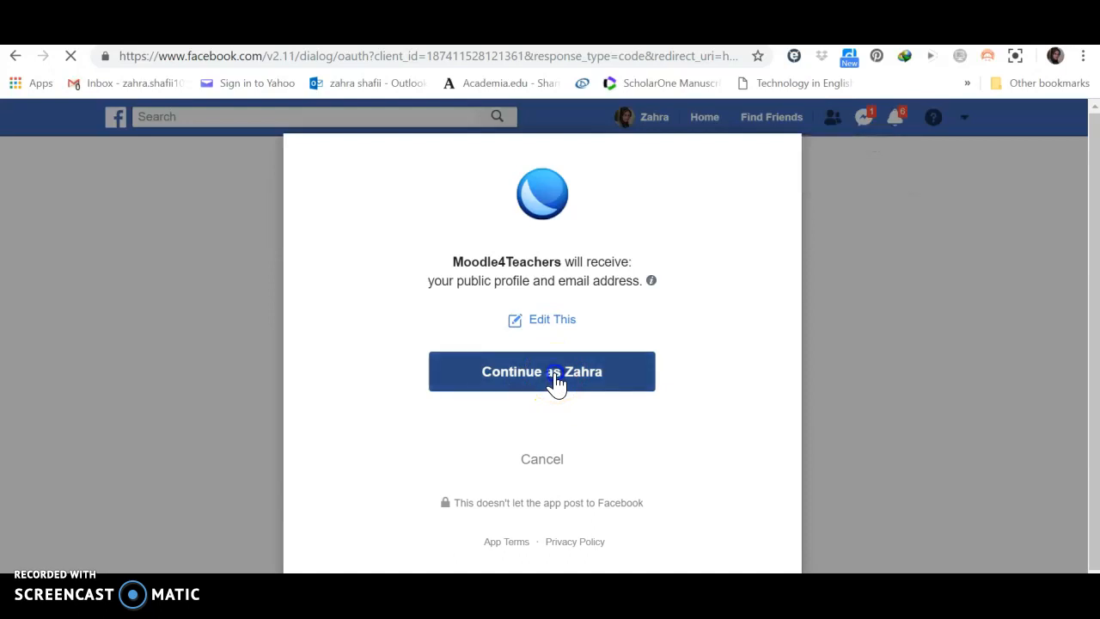
left_click(396, 335)
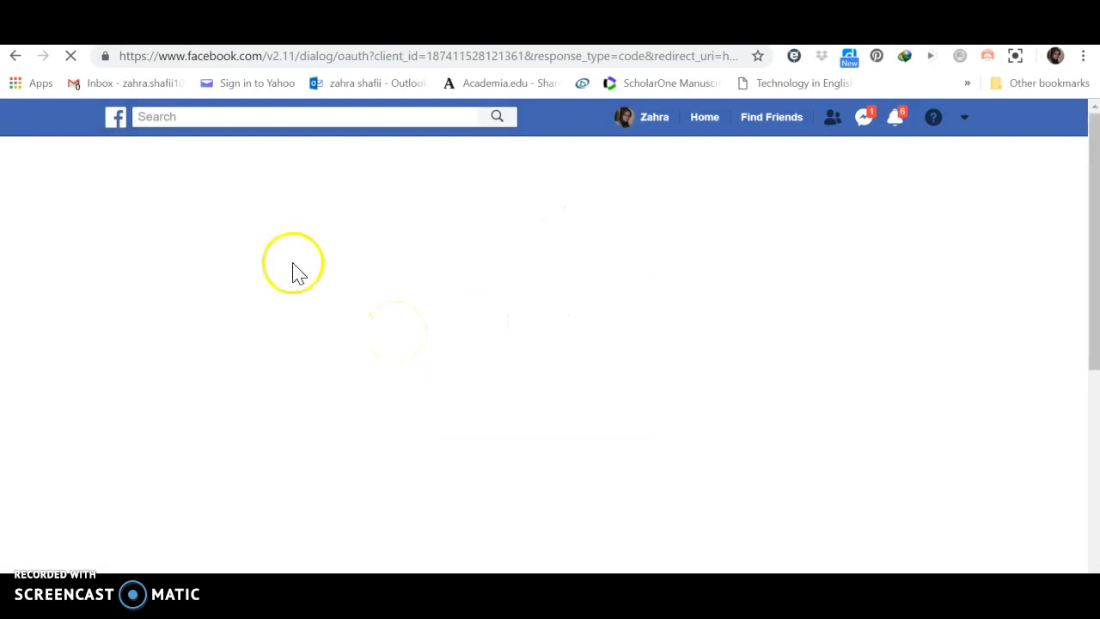
left_click(12, 62)
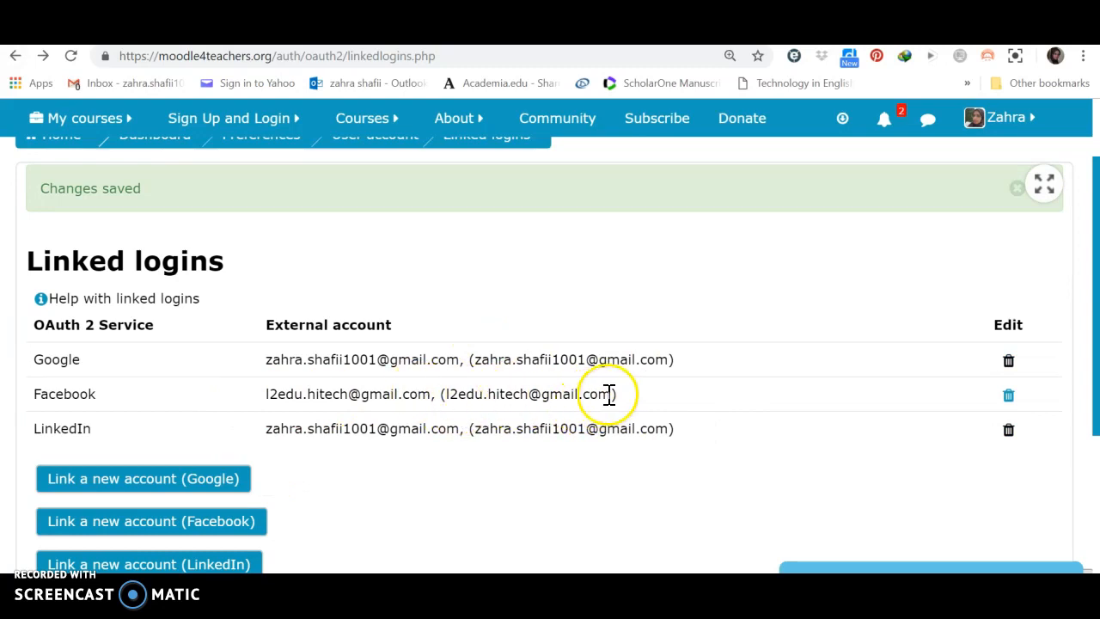
scroll(568, 477, "down", 2)
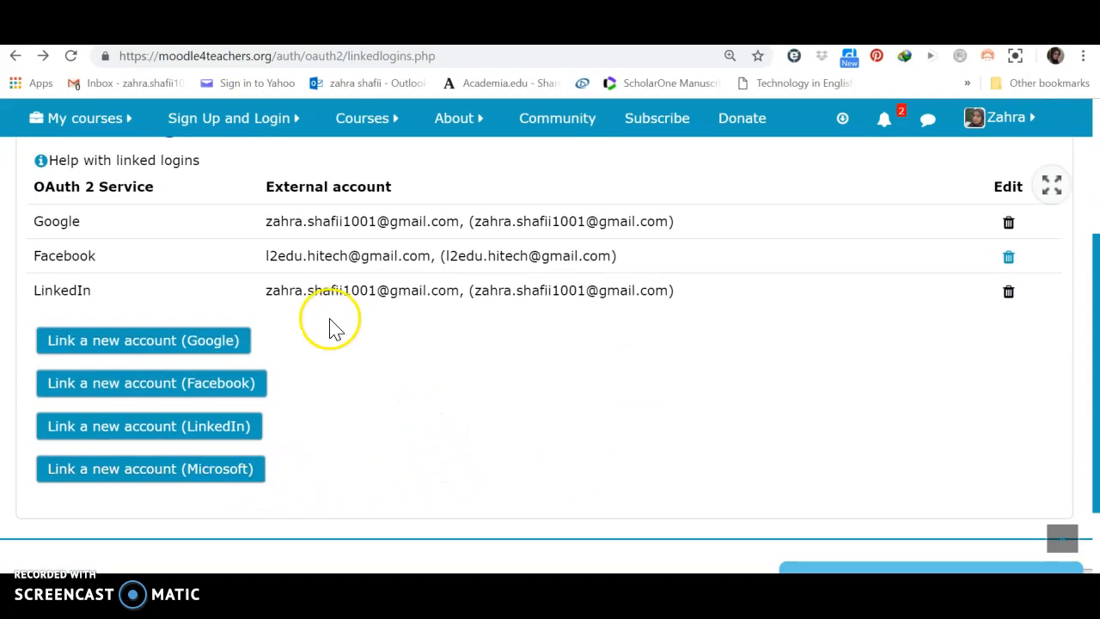
left_click(10, 59)
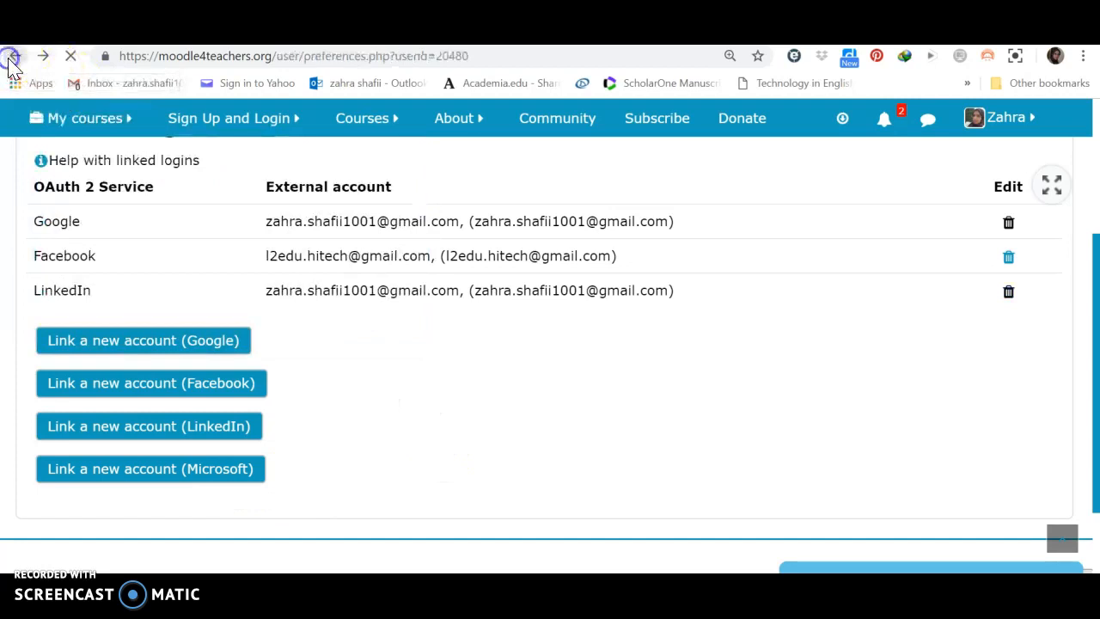
Look over the Preferences sections, including Manage instances under Repositories and the links under Blogs, Badges and Miscellaneous
mouse_move(76, 165)
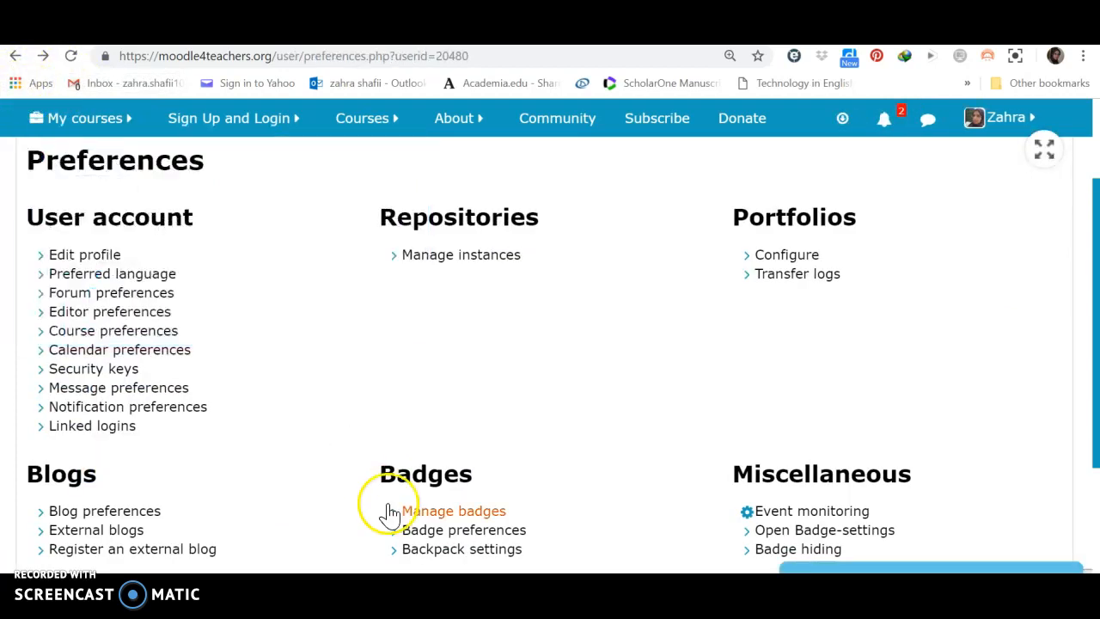
scroll(295, 437, "down", 2)
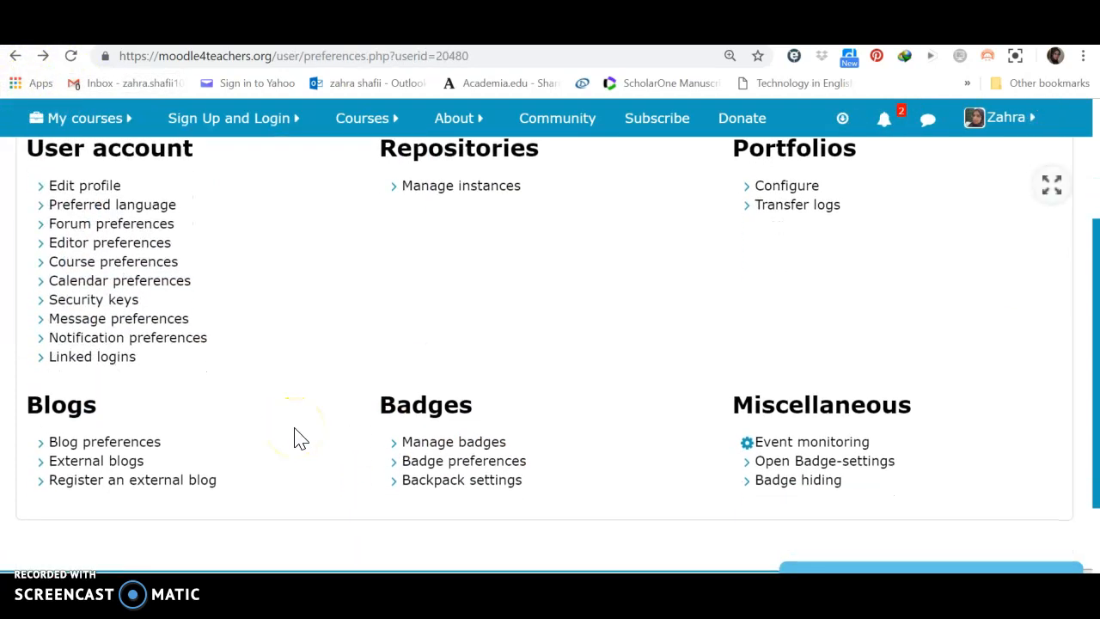
scroll(294, 437, "up", 2)
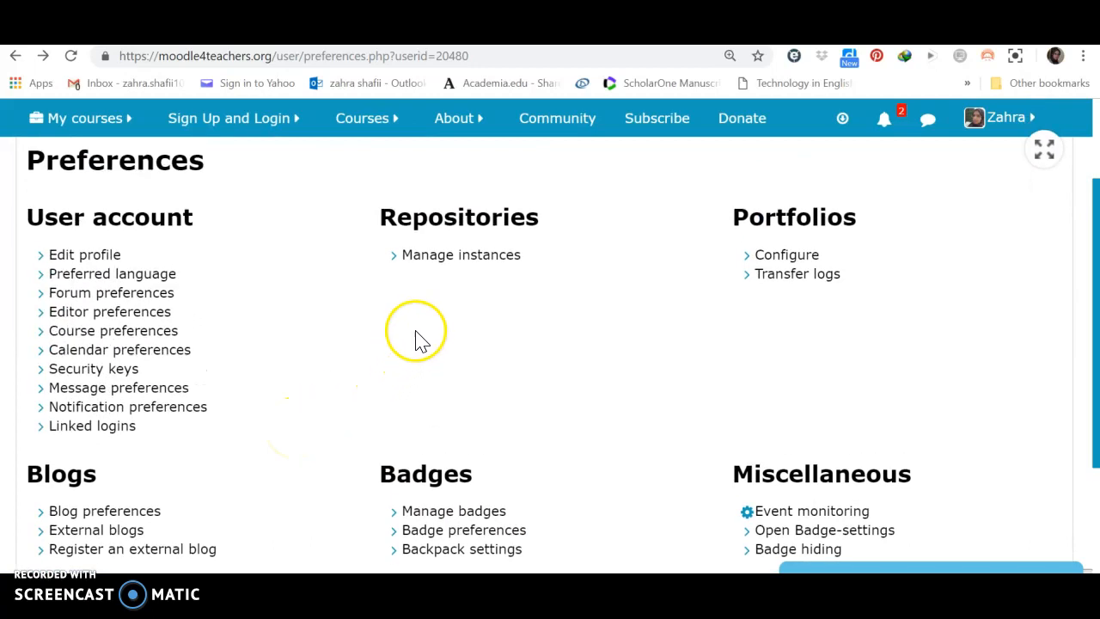
left_click(469, 263)
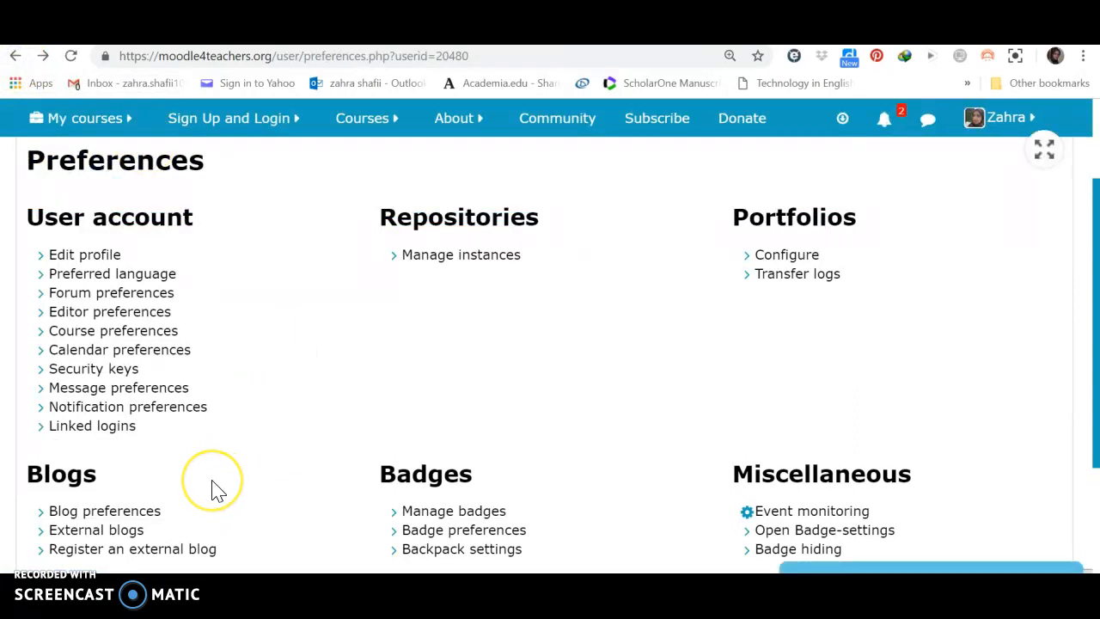
scroll(215, 488, "down", 2)
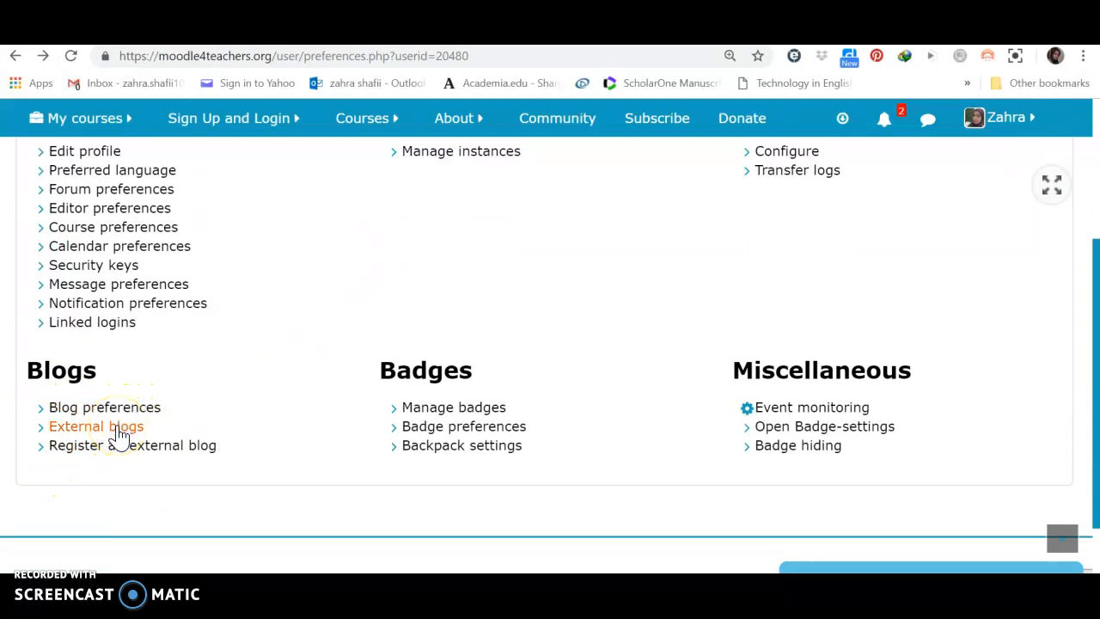
Open the Manage badges page and look through the earned badges
left_click(96, 454)
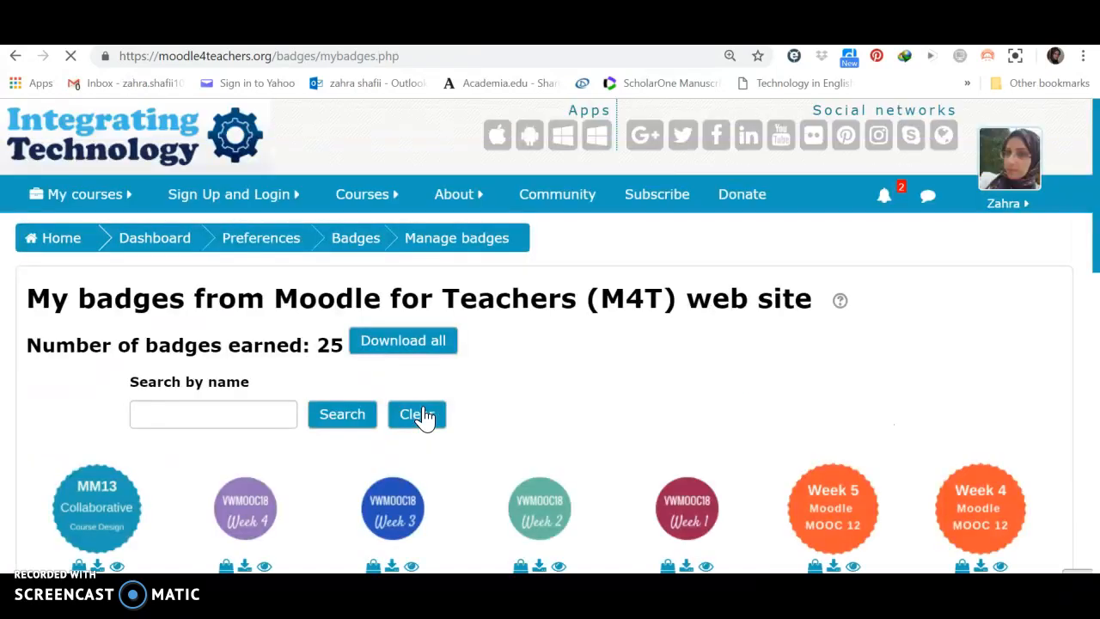
scroll(425, 419, "down", 3)
scroll(426, 419, "down", 3)
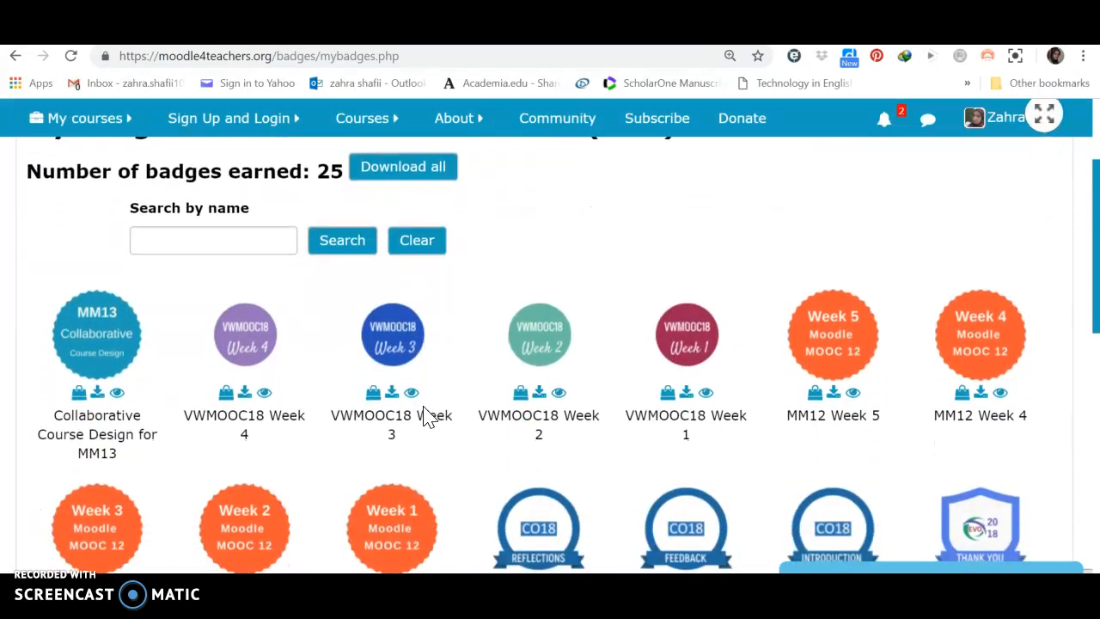
scroll(425, 419, "up", 1)
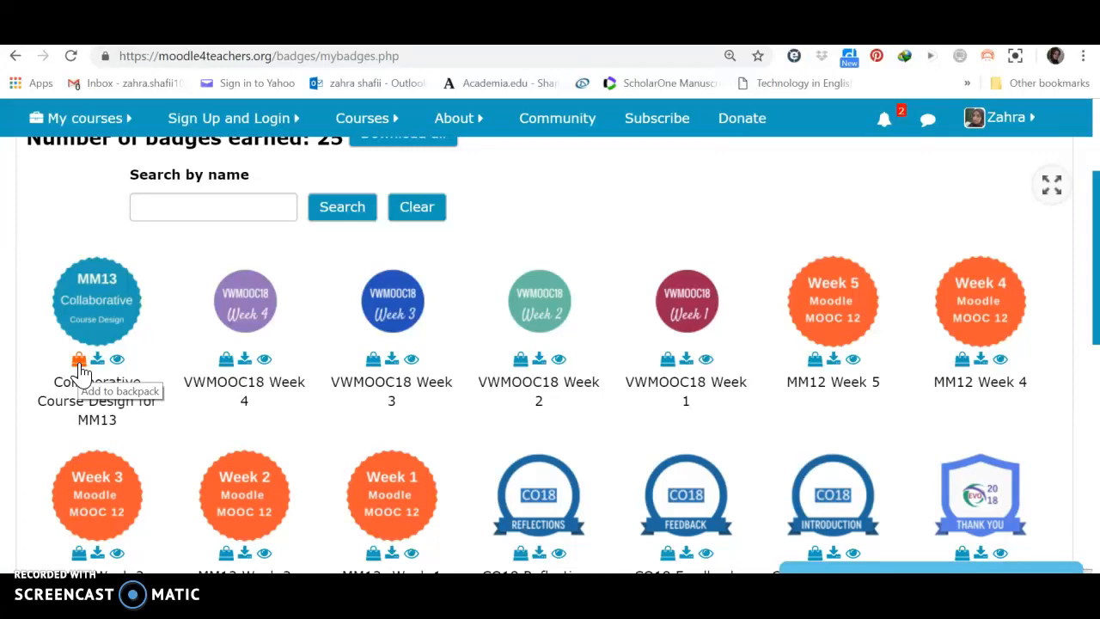
View the Mozilla Backpack login form for adding the Collaborative Course Design for MM13 badge, and close it without logging in
left_click(78, 360)
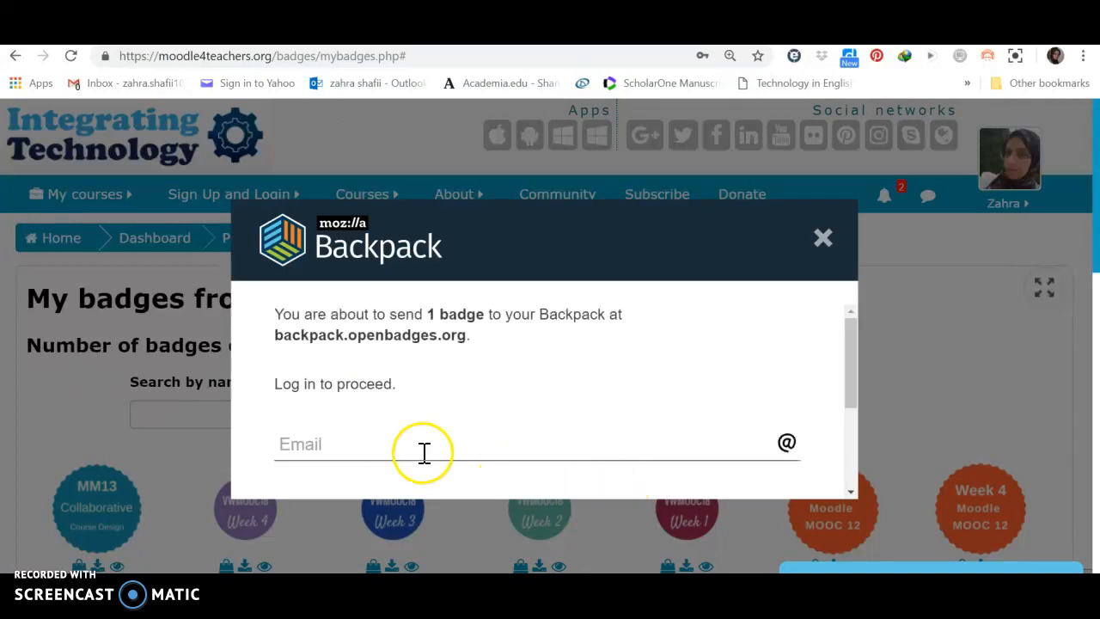
left_click_drag(850, 395, 848, 424)
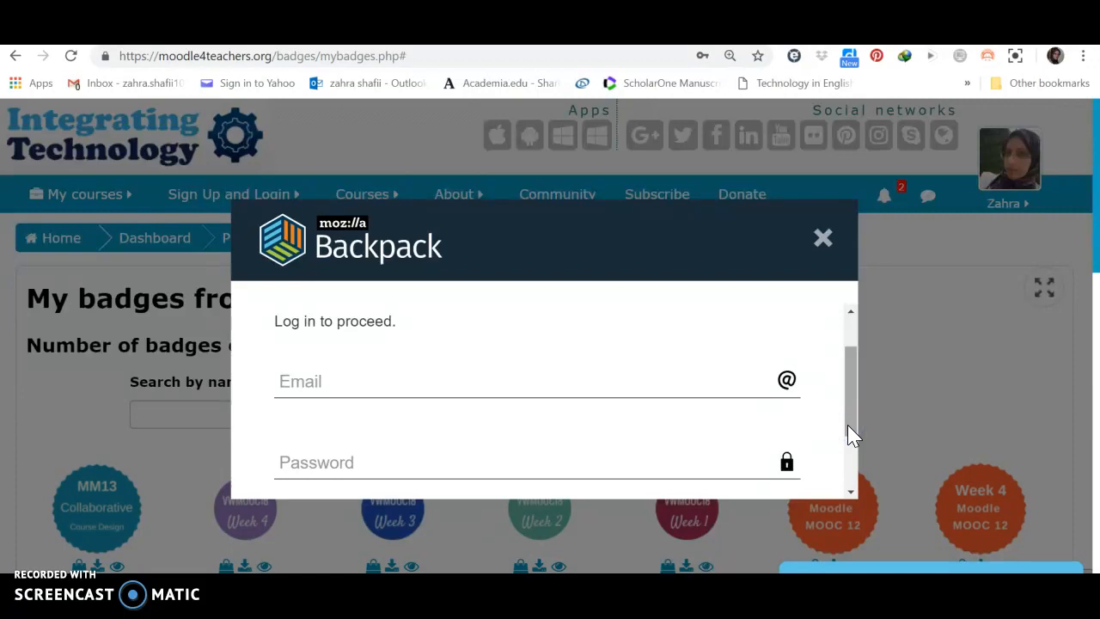
left_click(823, 243)
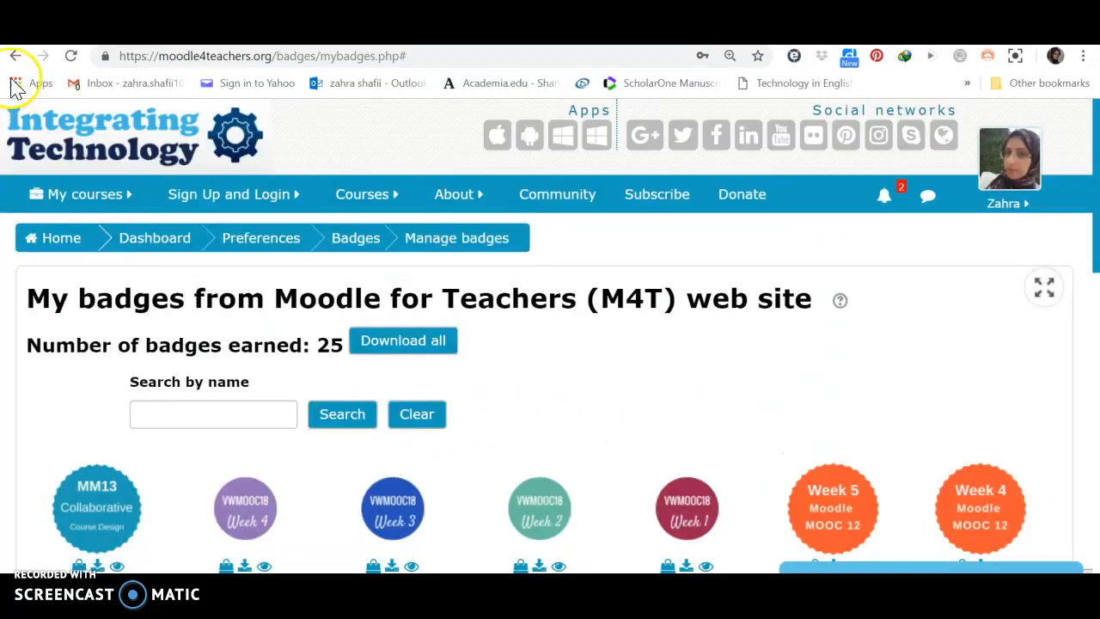
left_click(13, 56)
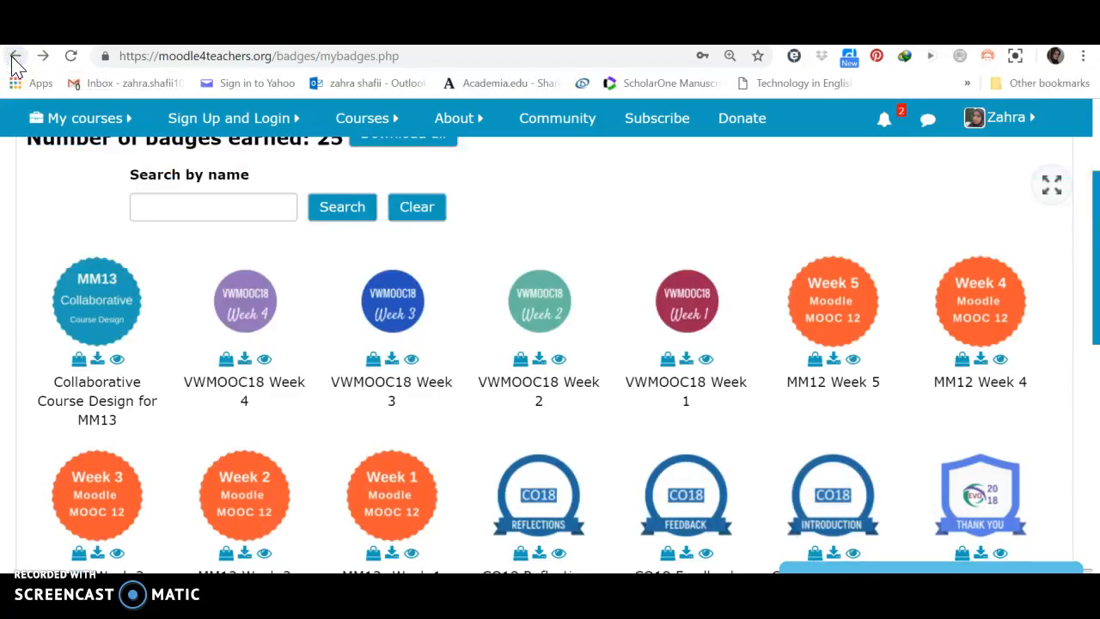
Examine the download and make-private options of the VWMOOC18 Week 4 badge
left_click(246, 379)
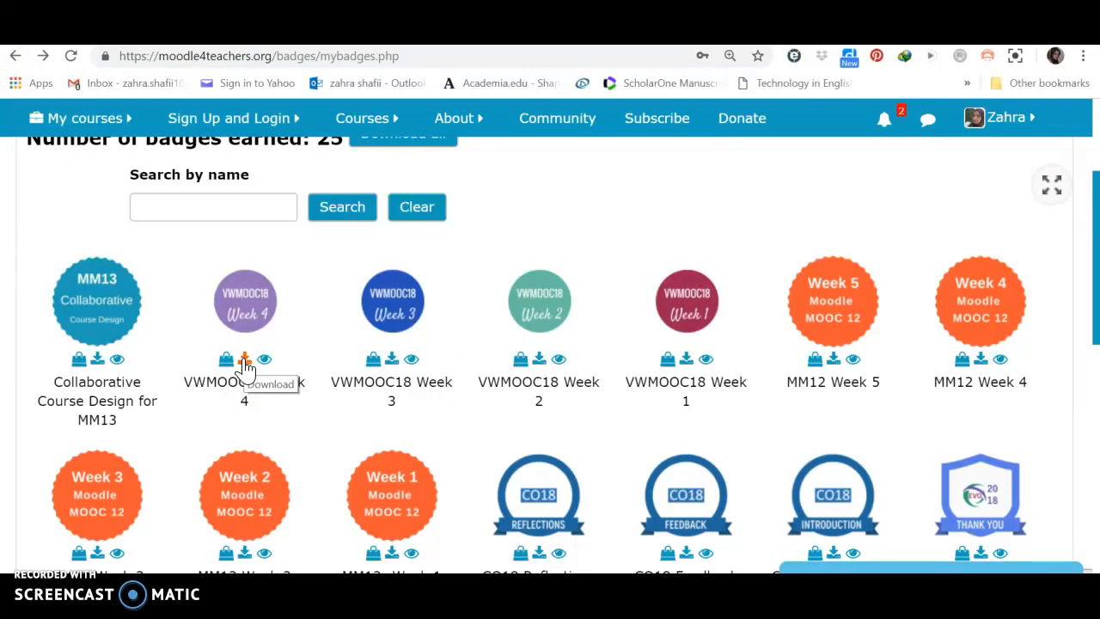
left_click(266, 362)
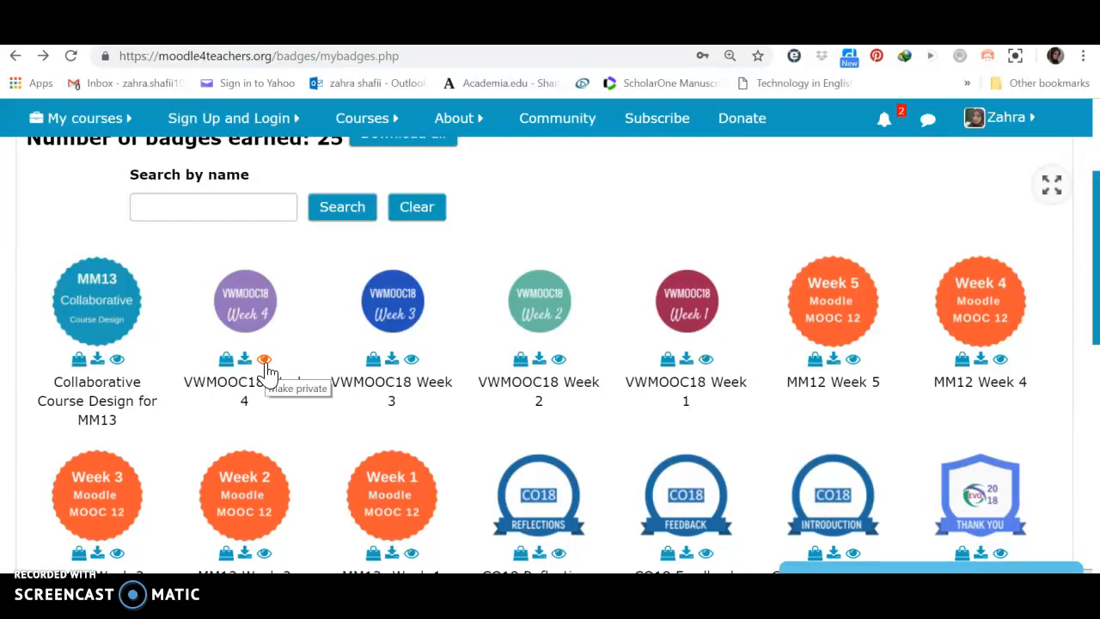
Go back to the Preferences page and open Event monitoring under Miscellaneous to look over its contents
left_click(14, 56)
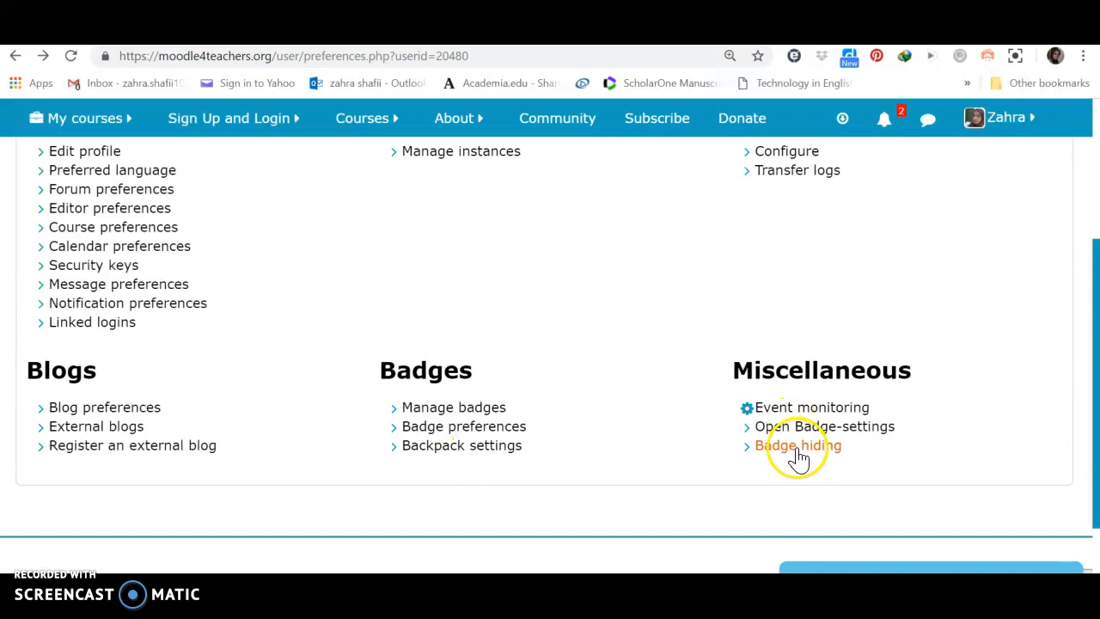
left_click(833, 410)
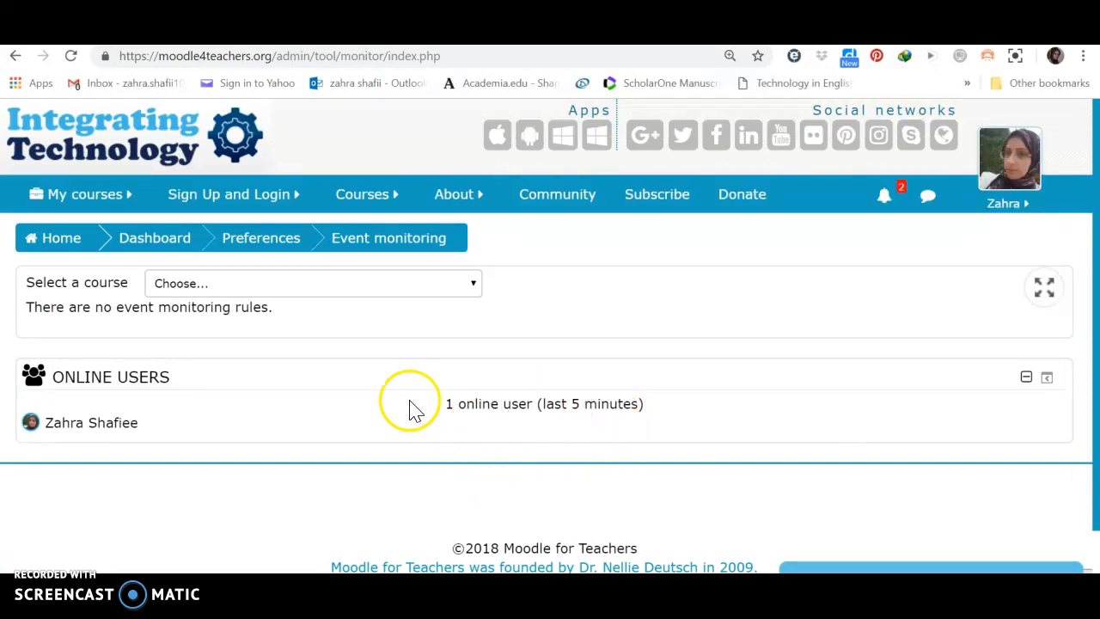
scroll(255, 418, "down", 2)
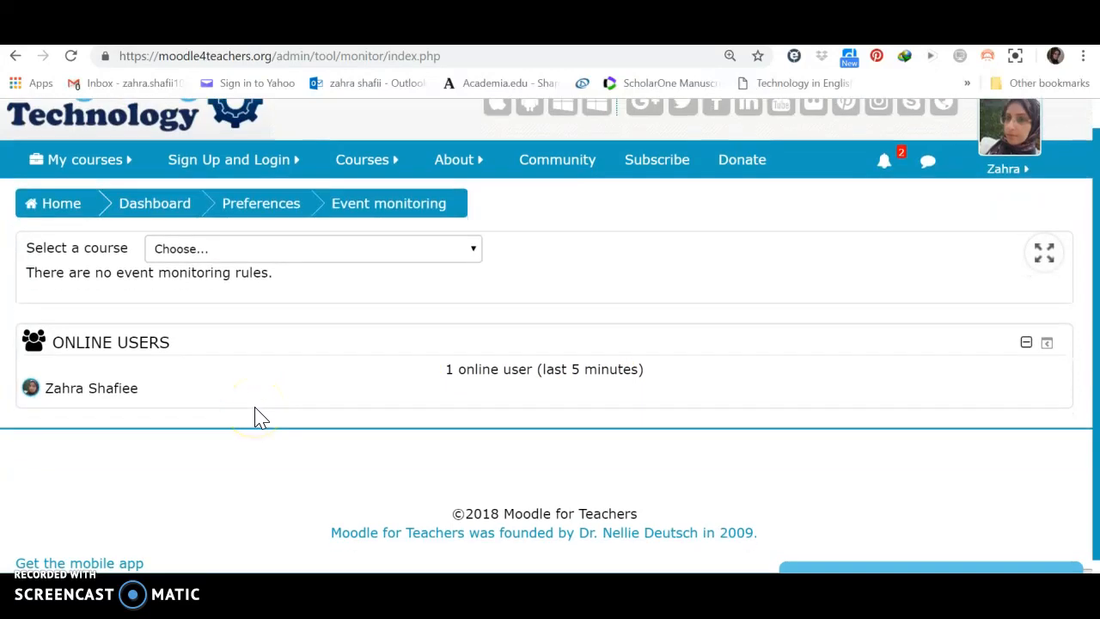
scroll(256, 417, "up", 2)
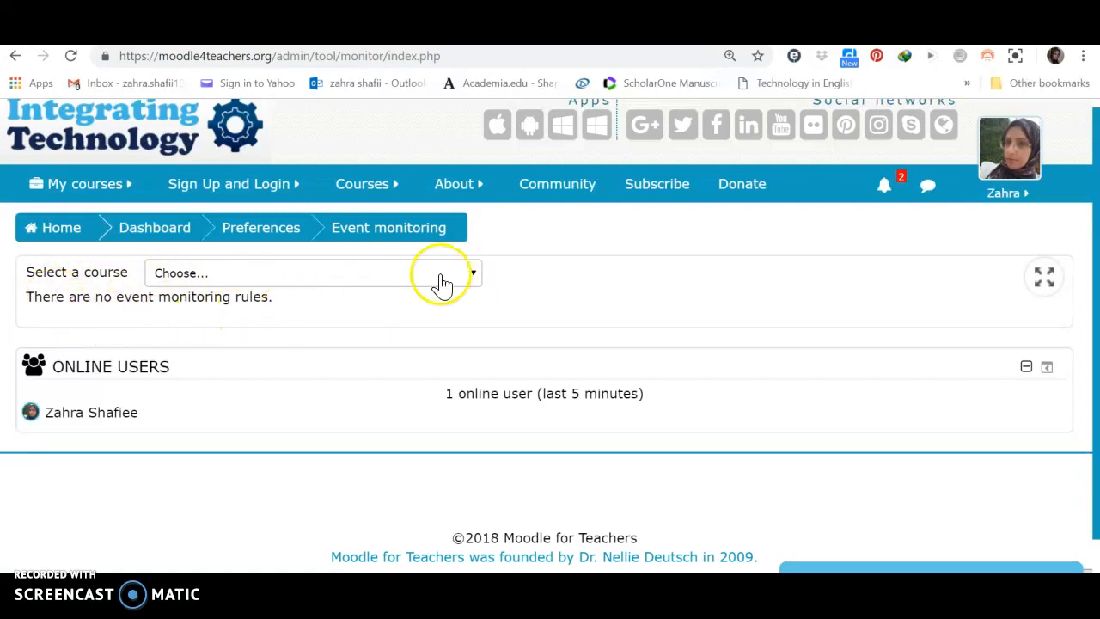
View the courses selectable for event monitoring without choosing one, and return to the Preferences page
left_click(475, 276)
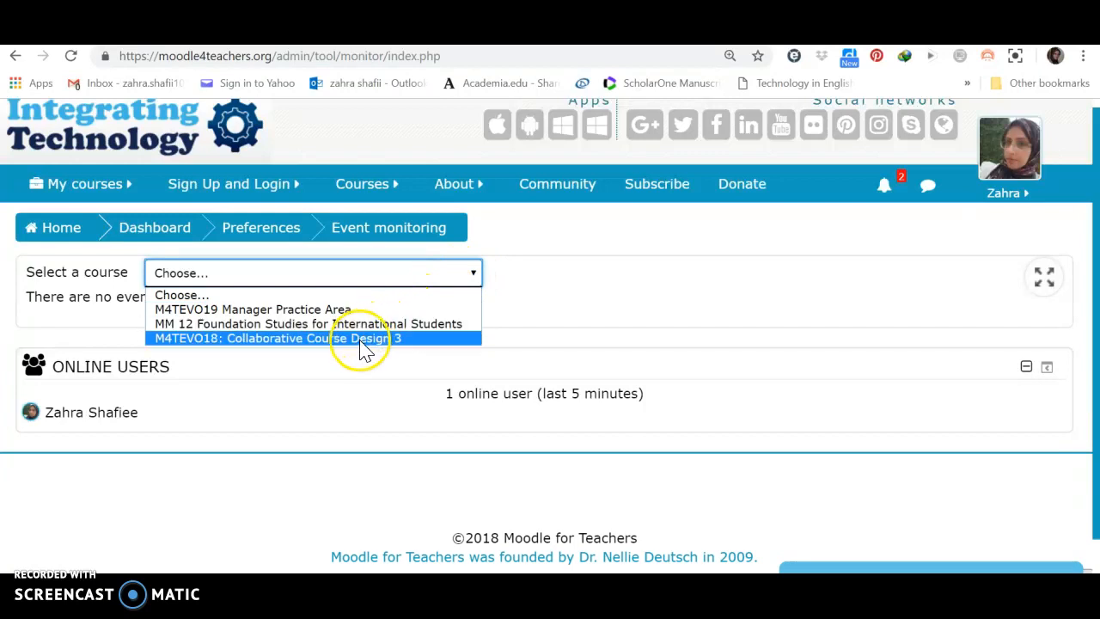
left_click(271, 391)
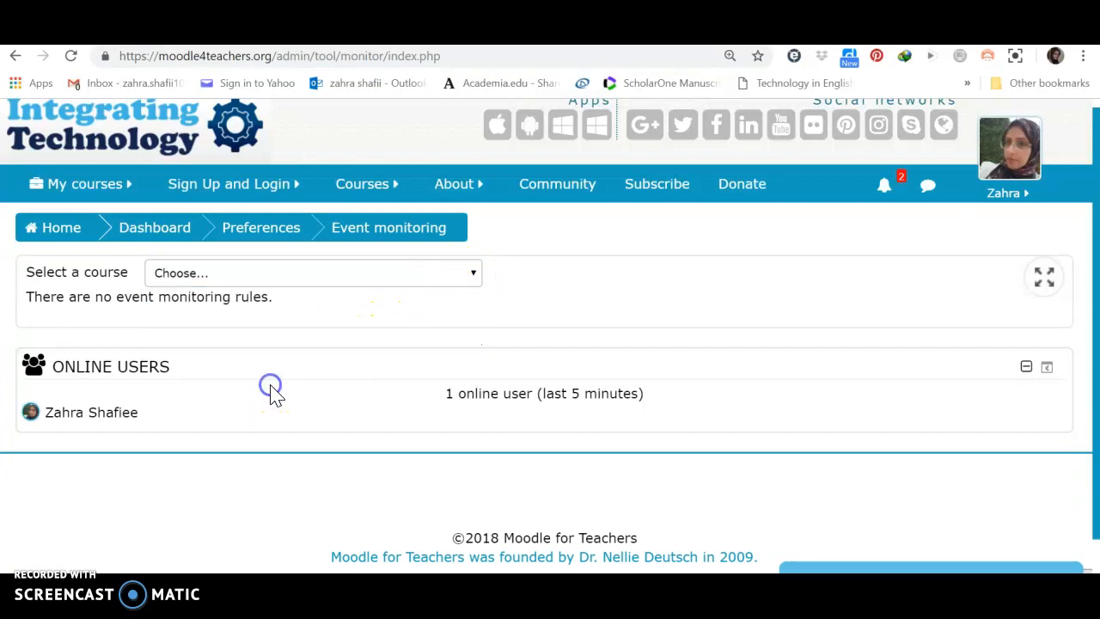
left_click(19, 59)
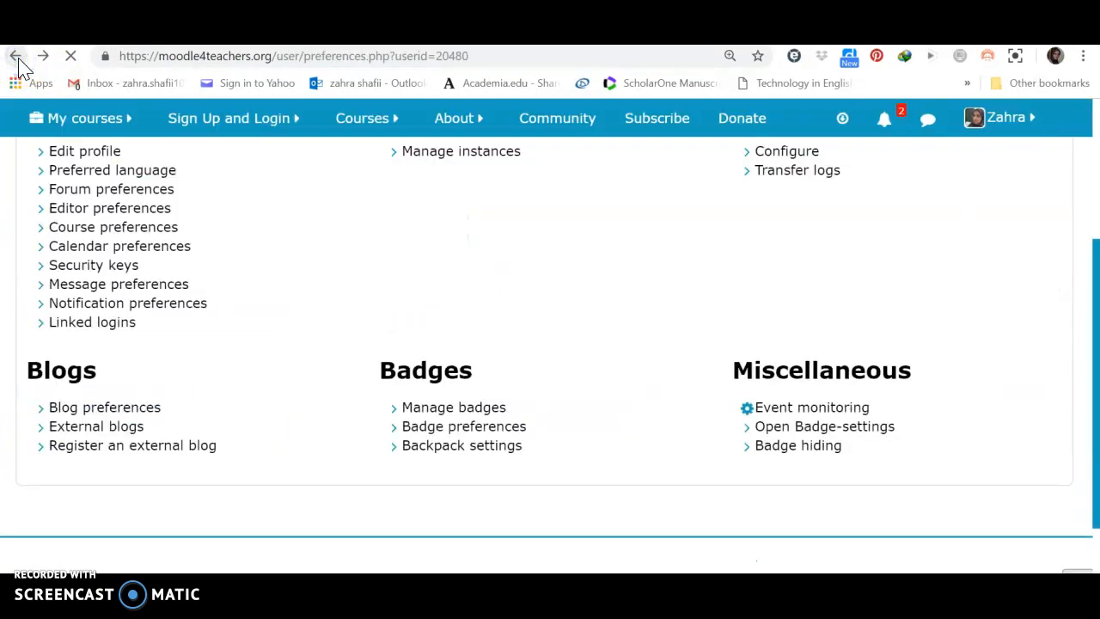
mouse_move(228, 117)
left_click(280, 187)
scroll(544, 253, "up", 1)
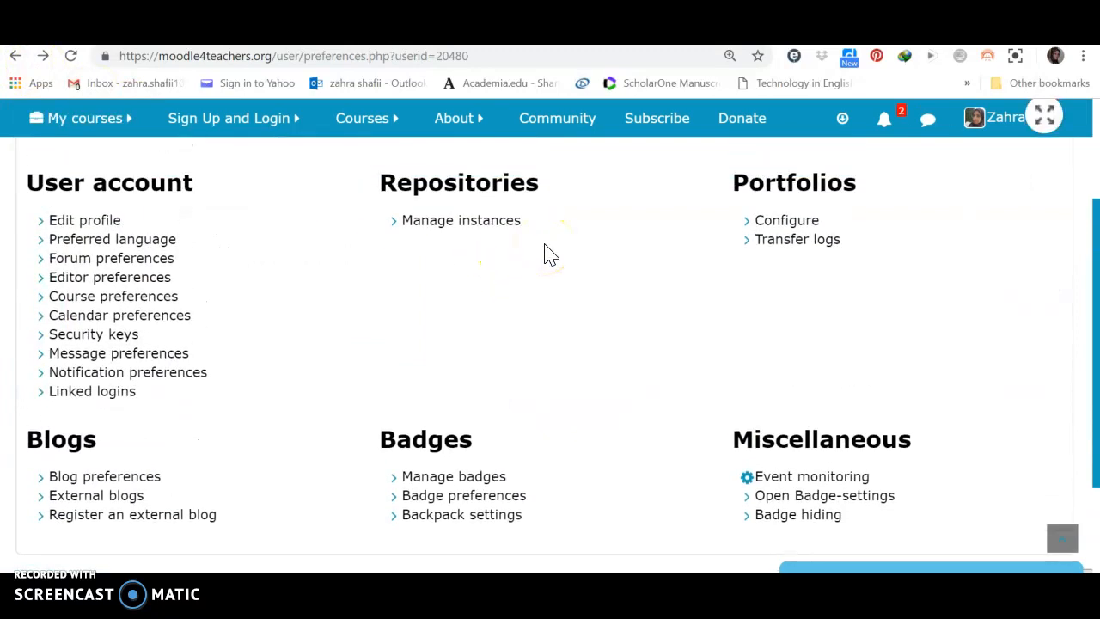
left_click(701, 277)
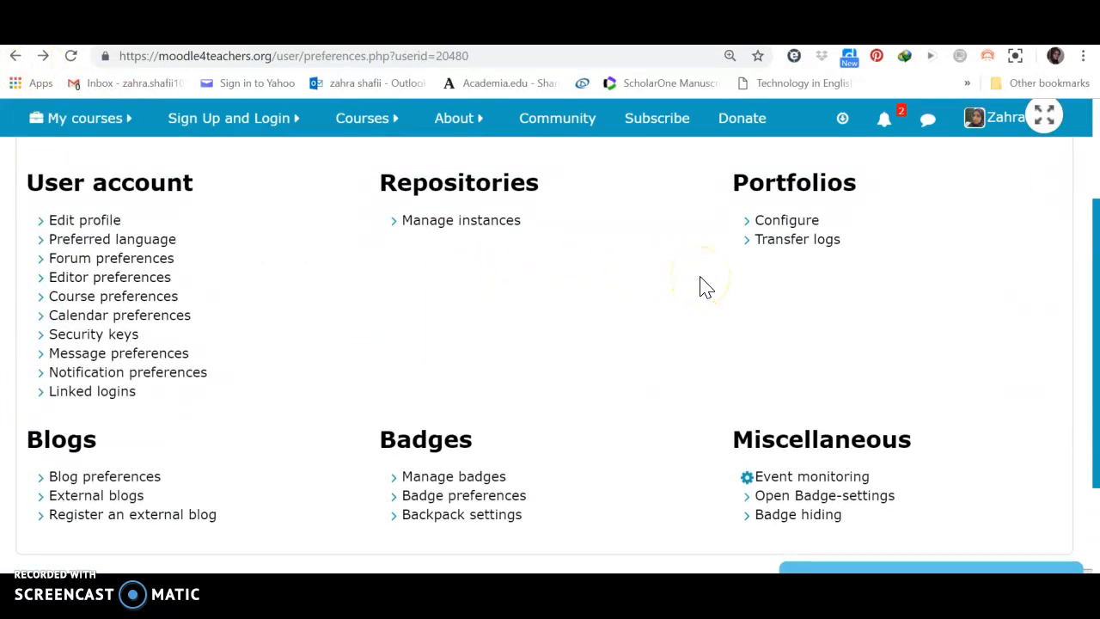